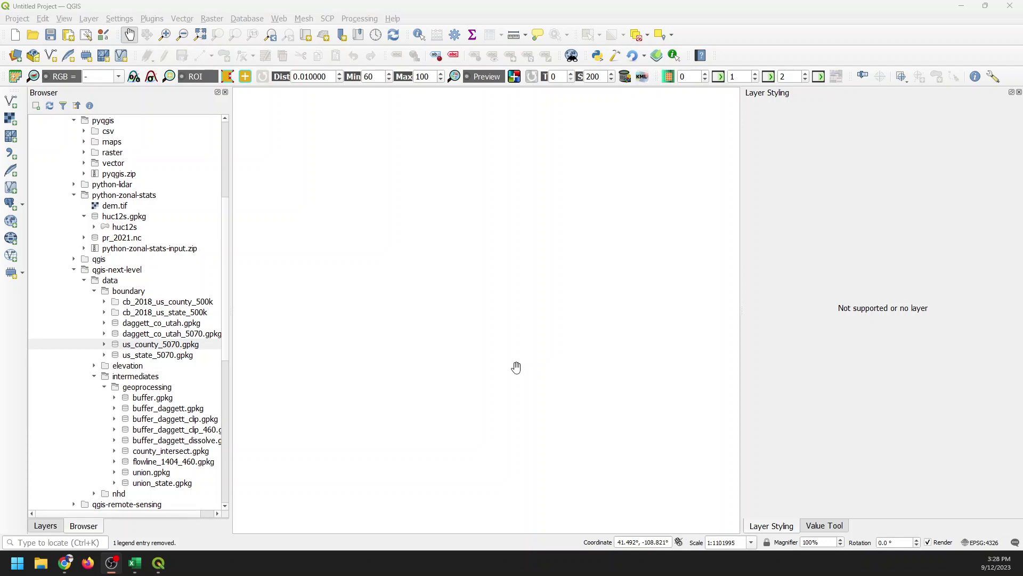
# Find 'felt' among all plugins and install the Add to Felt plugin (version 1.1.0)
pyautogui.click(152, 19)
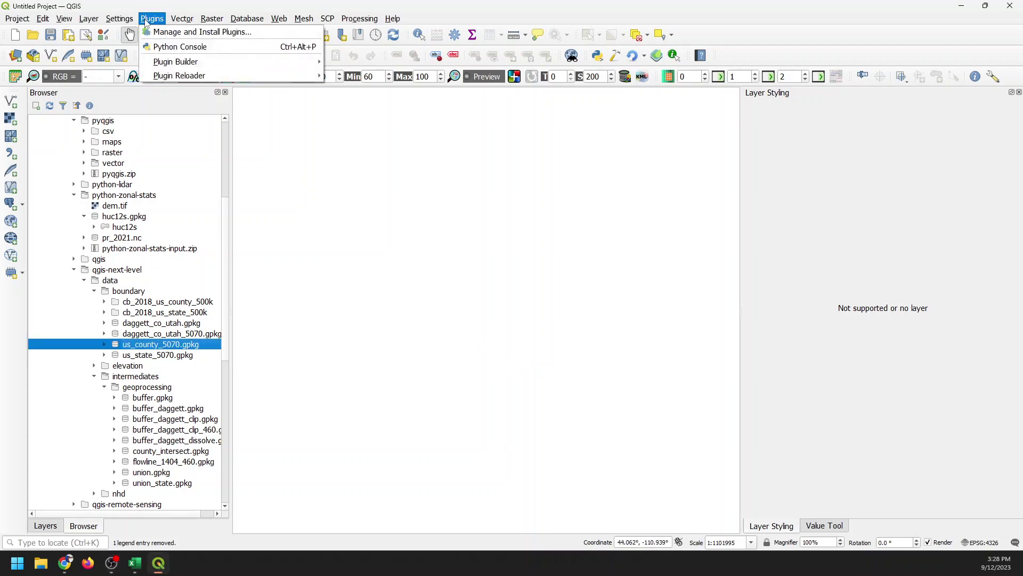
pyautogui.press('Escape')
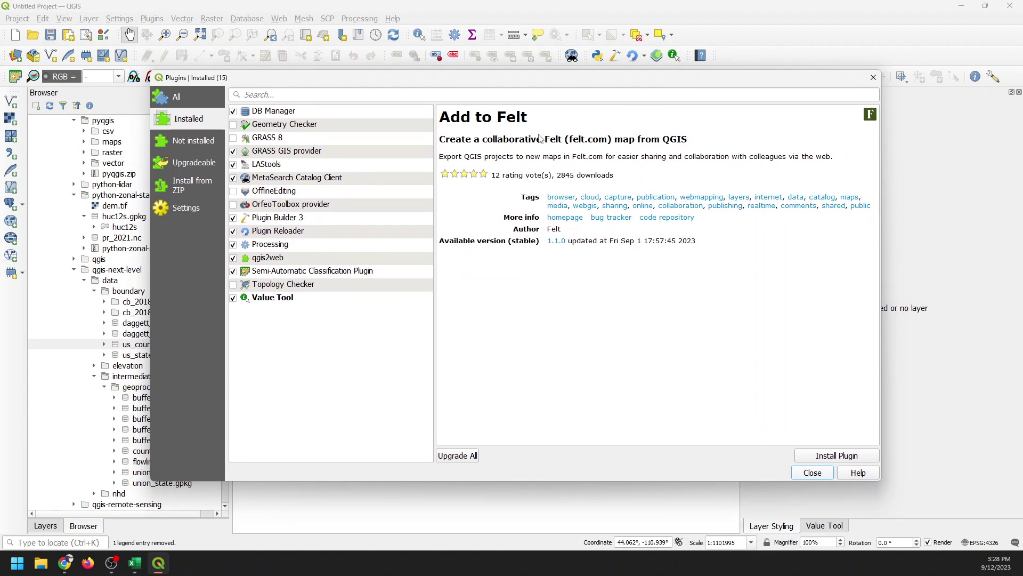
pyautogui.click(183, 101)
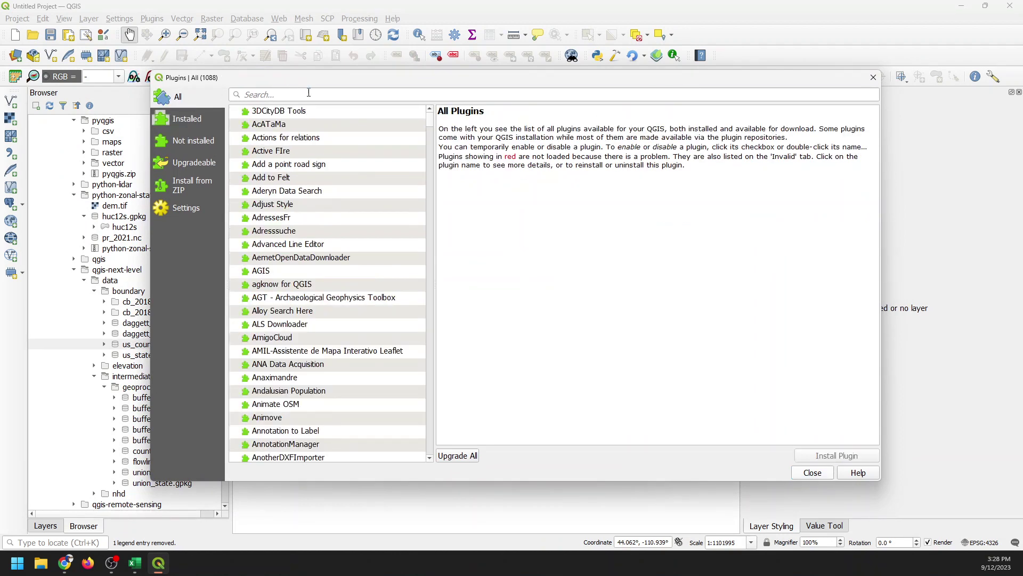
pyautogui.write('felt')
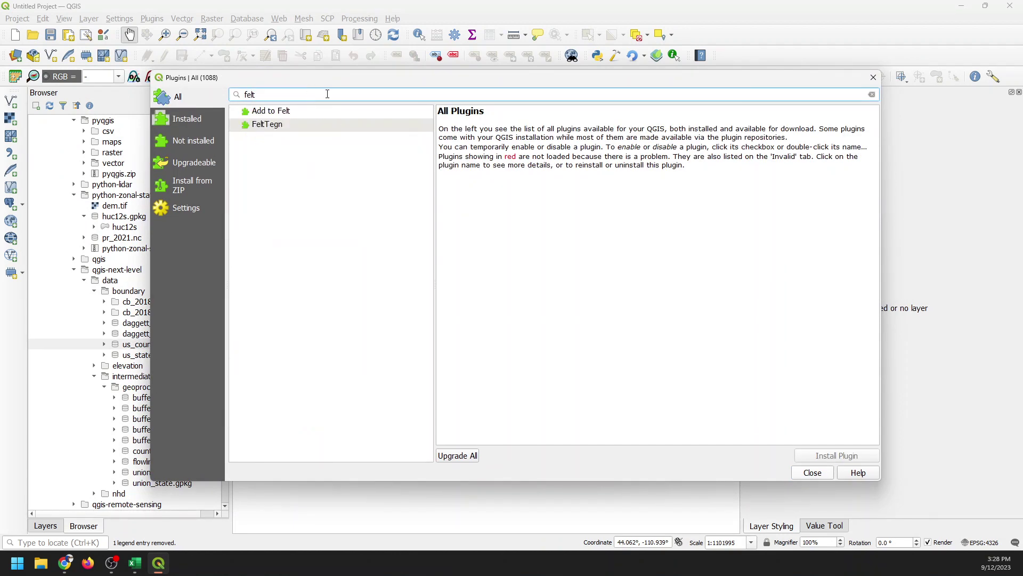
pyautogui.click(270, 111)
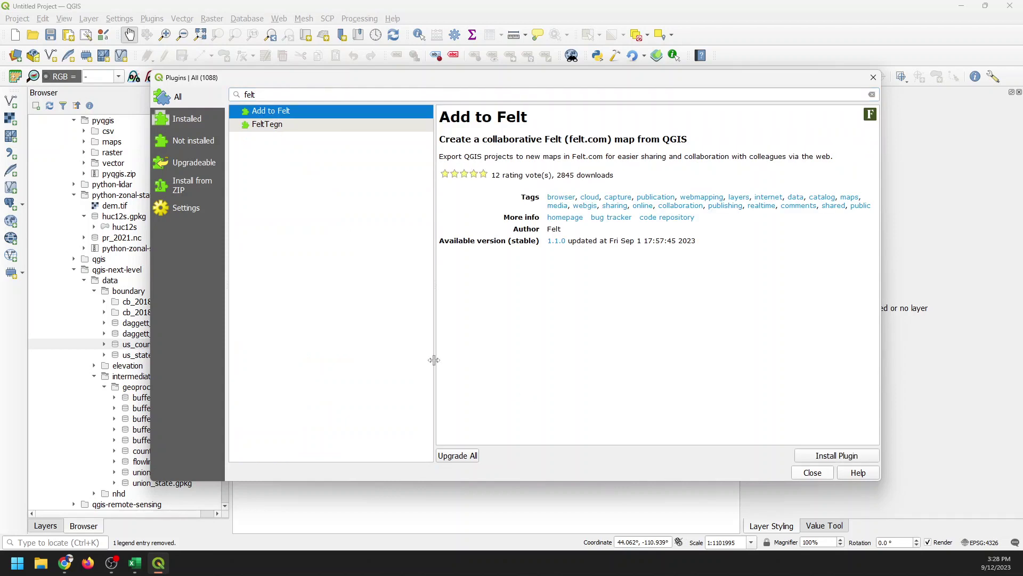
pyautogui.click(836, 456)
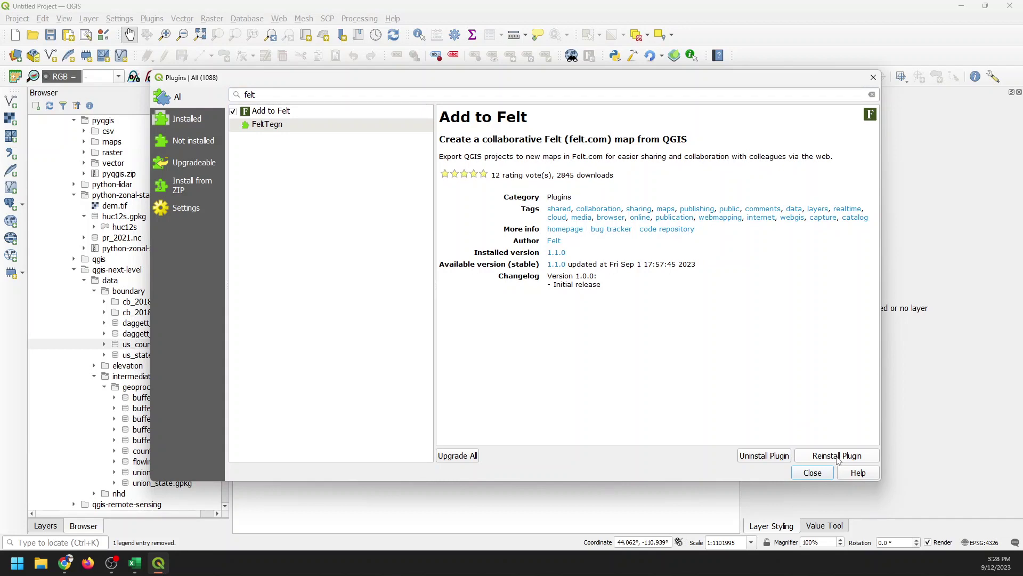
pyautogui.click(284, 113)
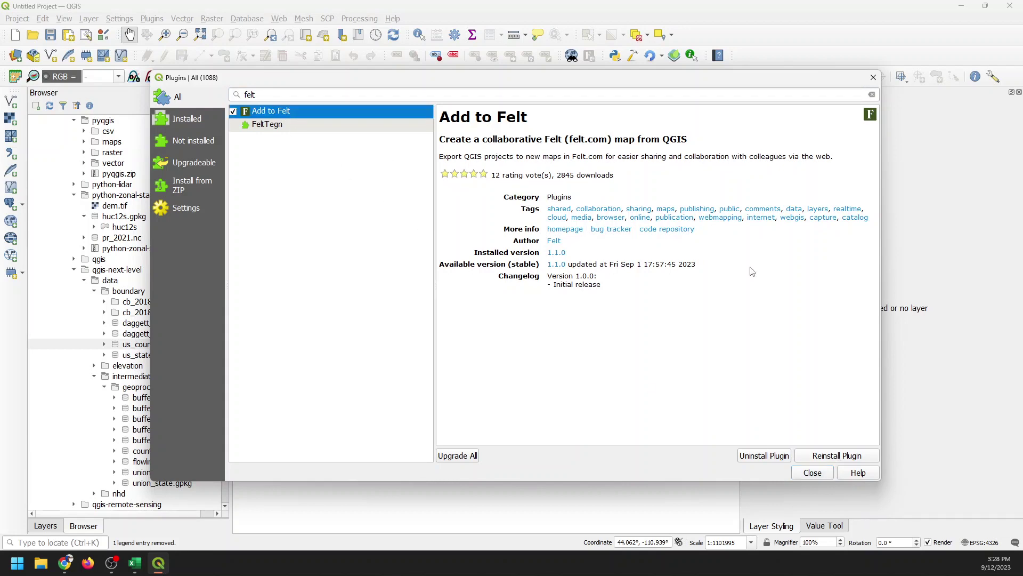
pyautogui.click(872, 95)
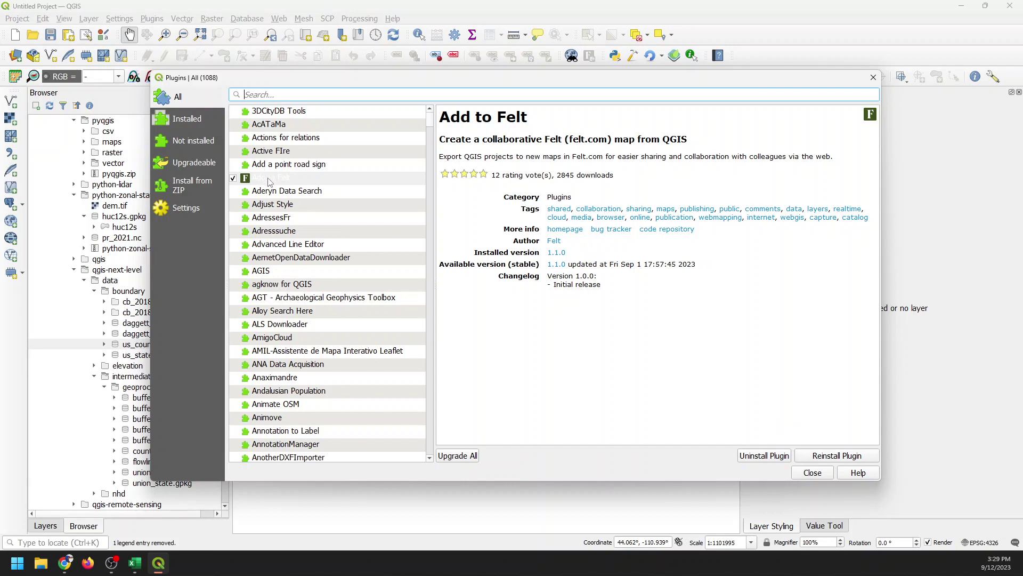
pyautogui.click(814, 473)
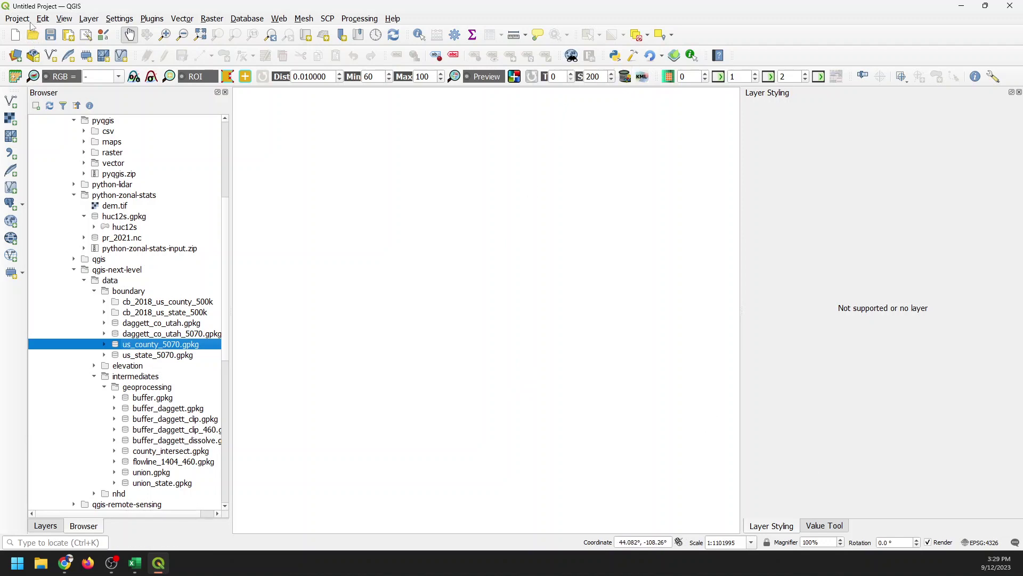
pyautogui.click(65, 19)
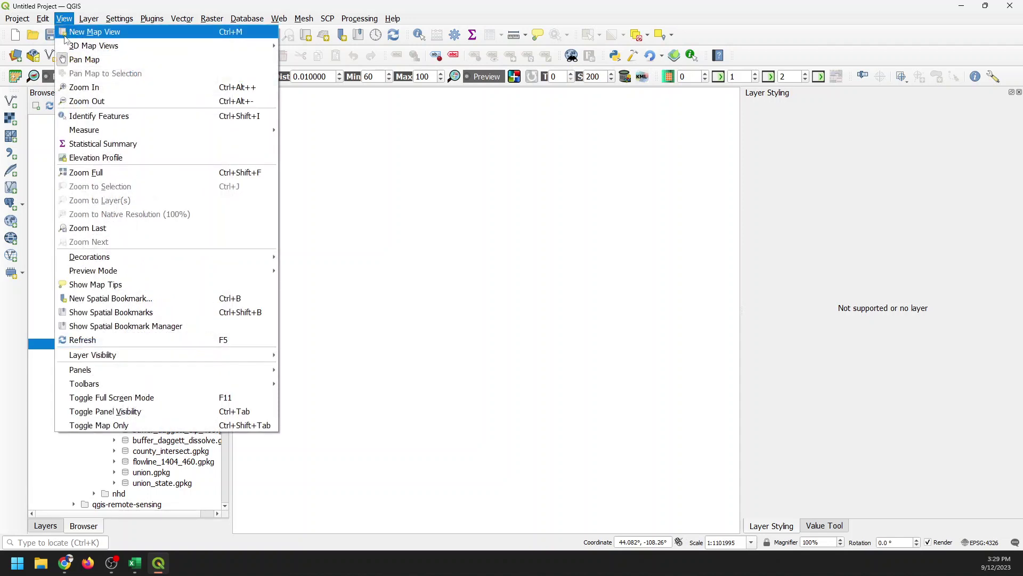
pyautogui.moveTo(216, 382)
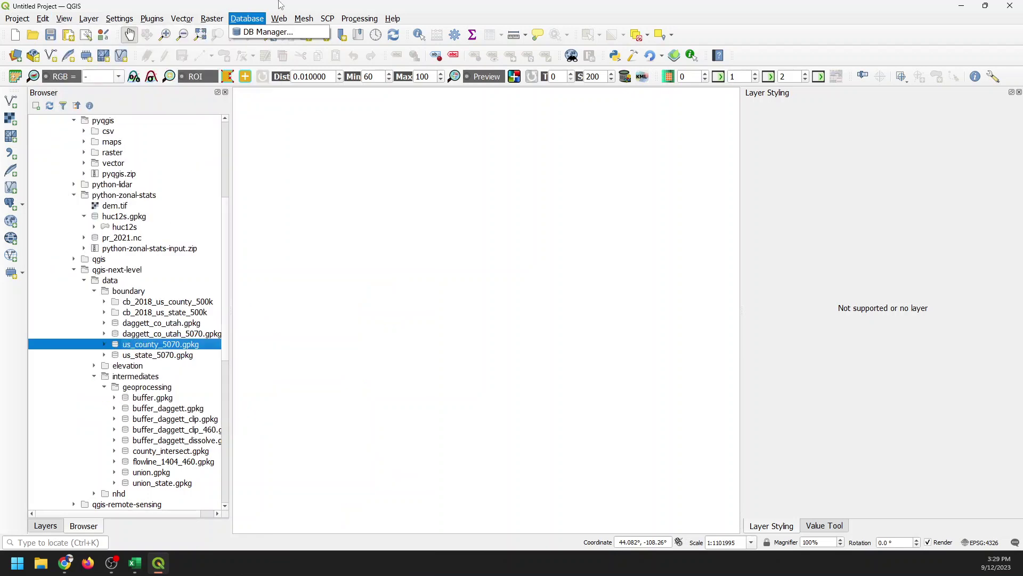
pyautogui.click(280, 18)
pyautogui.moveTo(307, 64)
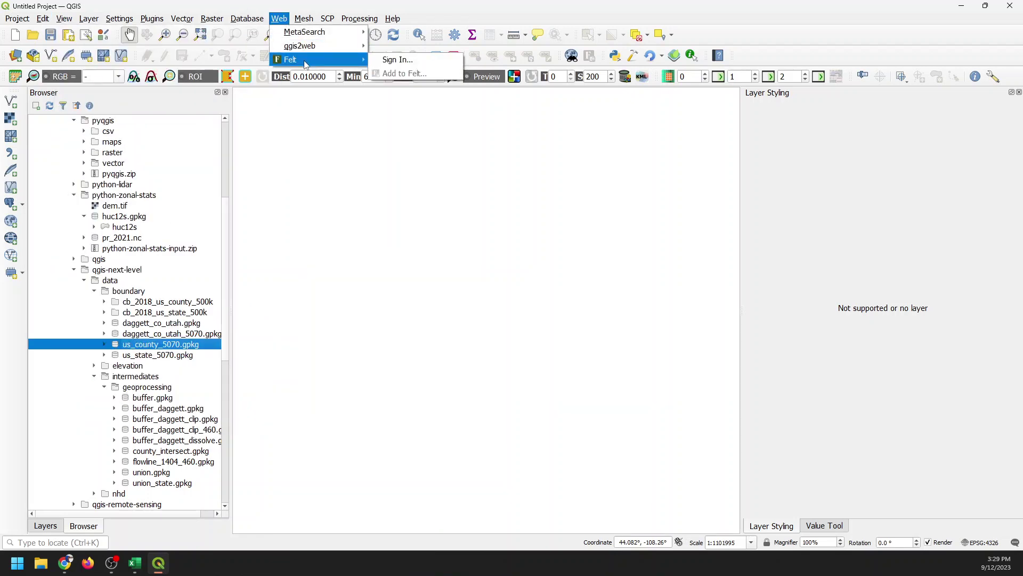
pyautogui.click(555, 34)
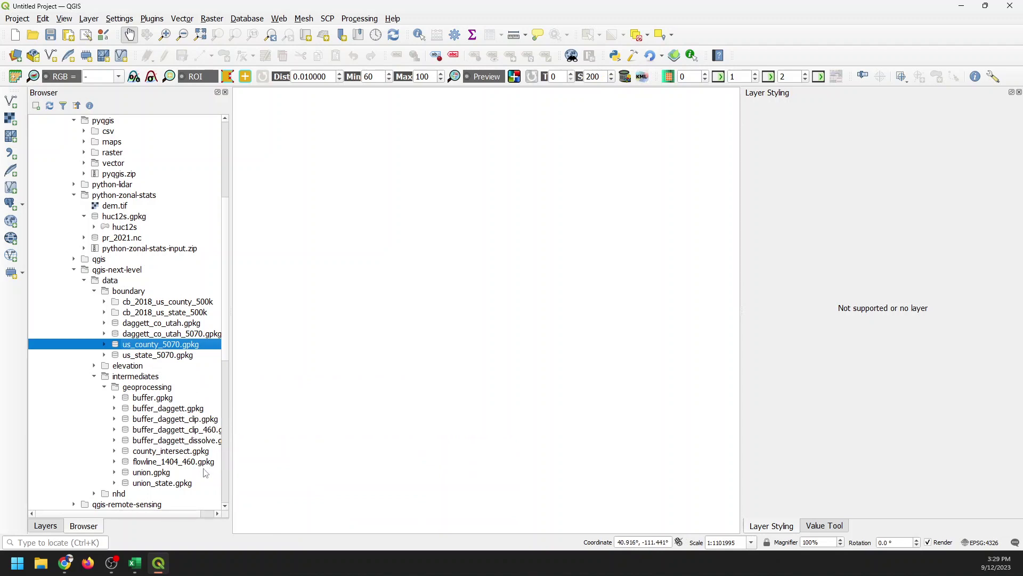
# Load union.gpkg from the Browser onto the map and zoom to inspect the stream polygons
pyautogui.moveTo(145, 473); pyautogui.dragTo(449, 397)
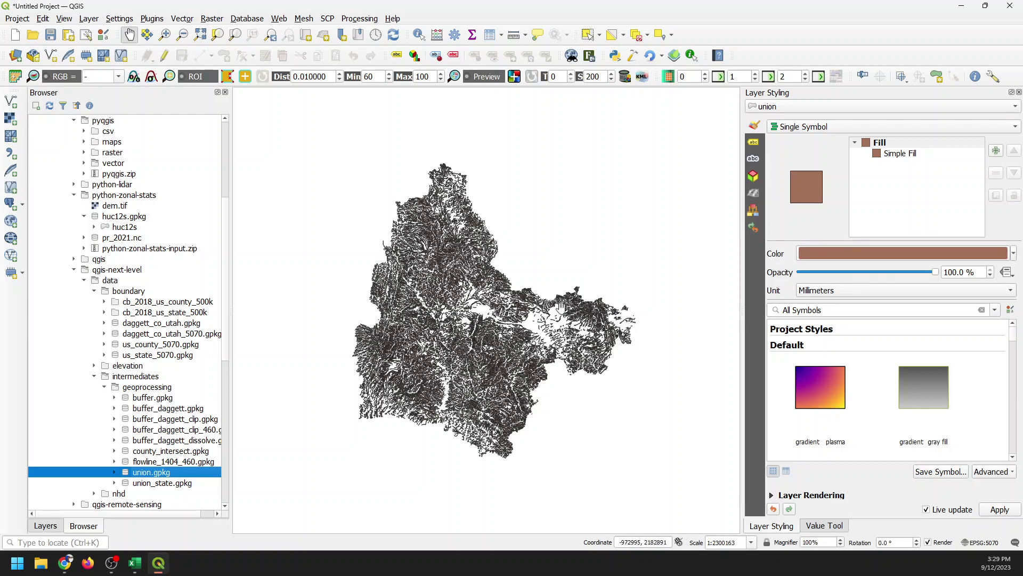
pyautogui.scroll(2, 491, 354)
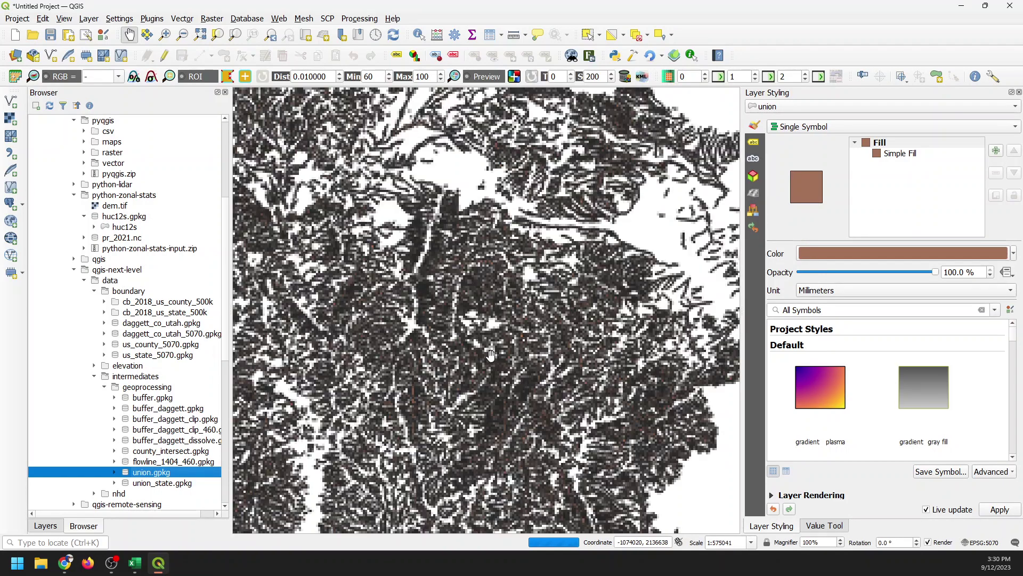
pyautogui.scroll(1, 516, 294)
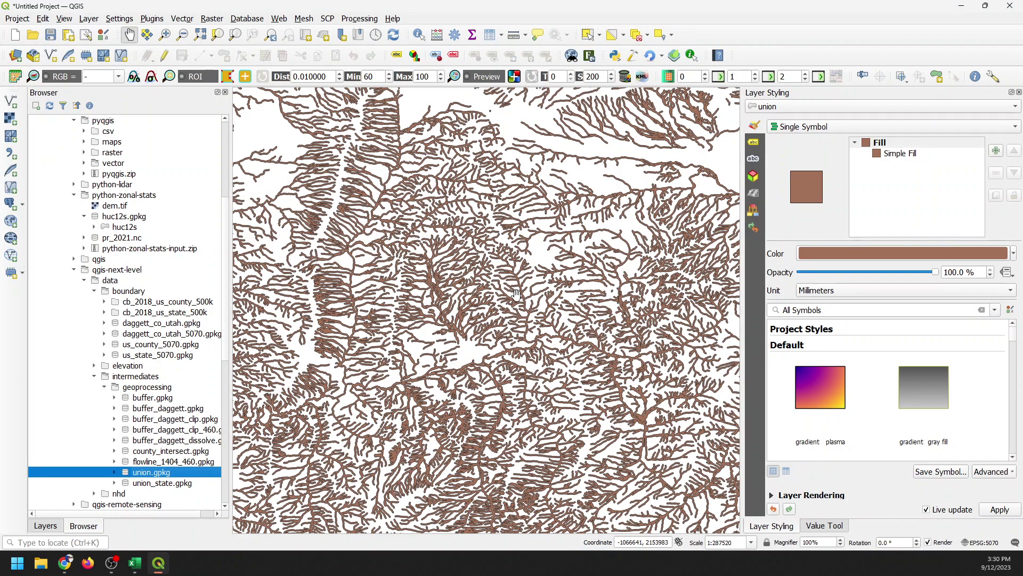
pyautogui.scroll(-2, 515, 294)
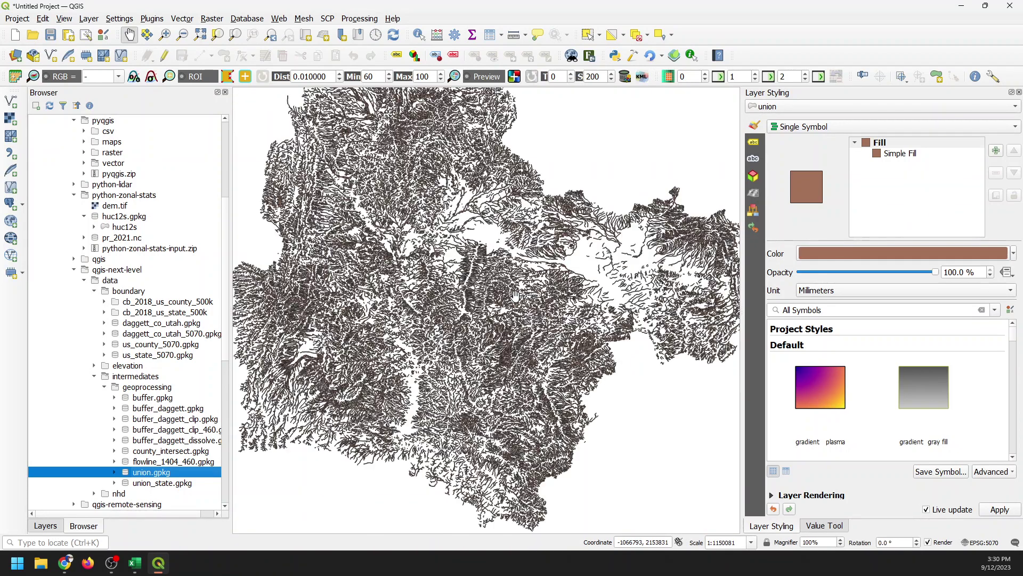
pyautogui.scroll(-1, 515, 296)
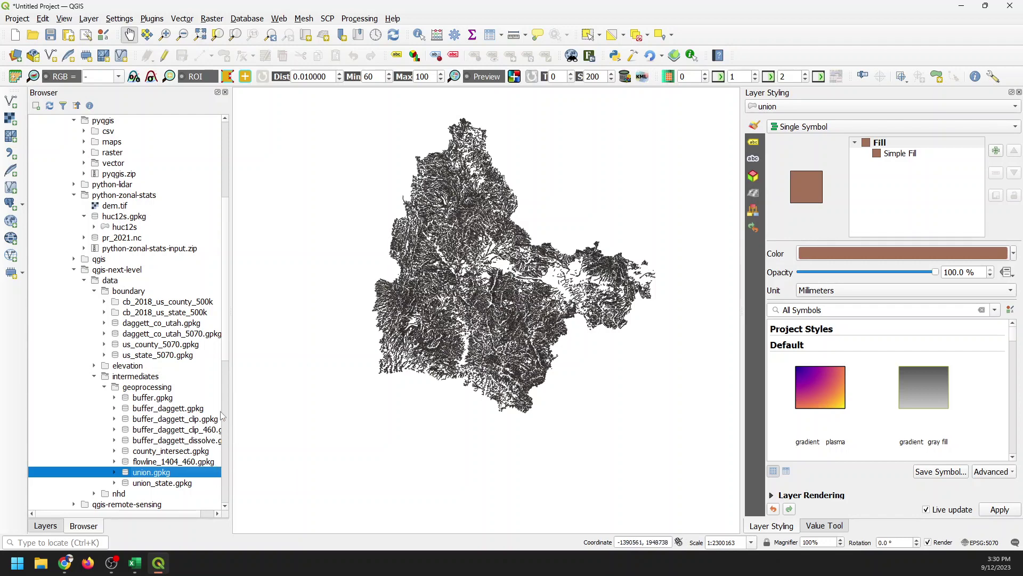
pyautogui.click(43, 526)
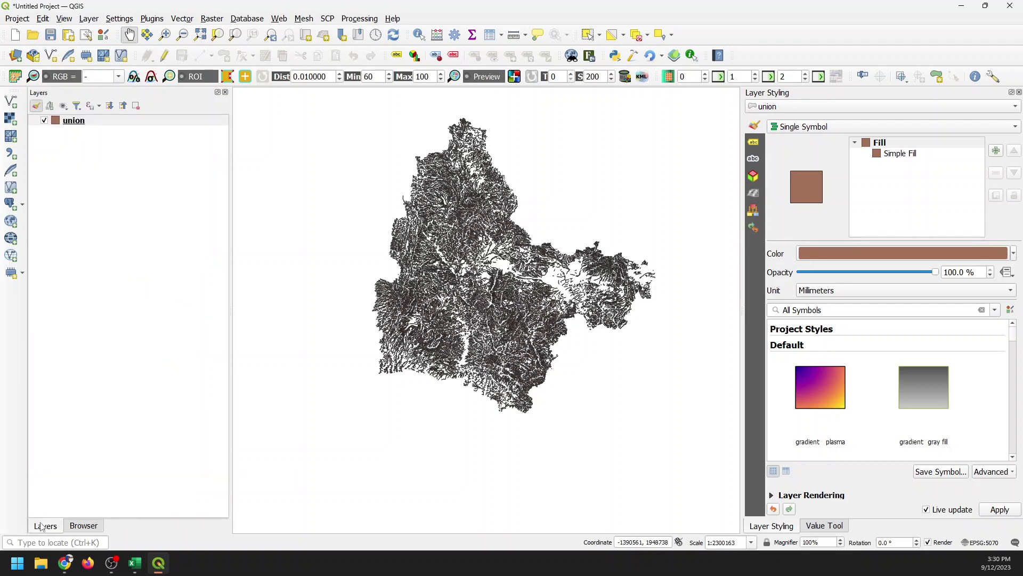
pyautogui.click(84, 526)
pyautogui.scroll(-10, 133, 410)
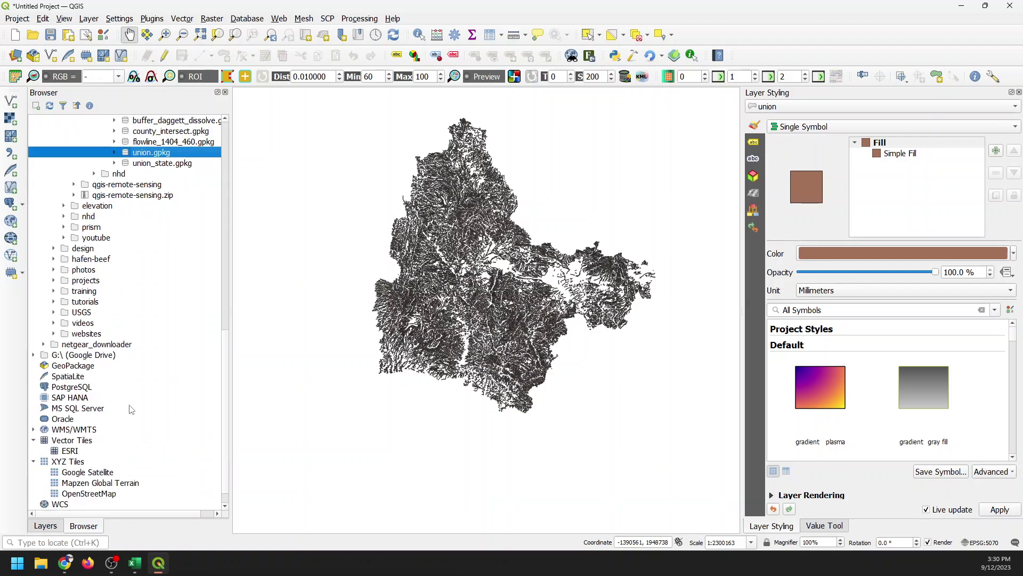
pyautogui.scroll(-1, 128, 357)
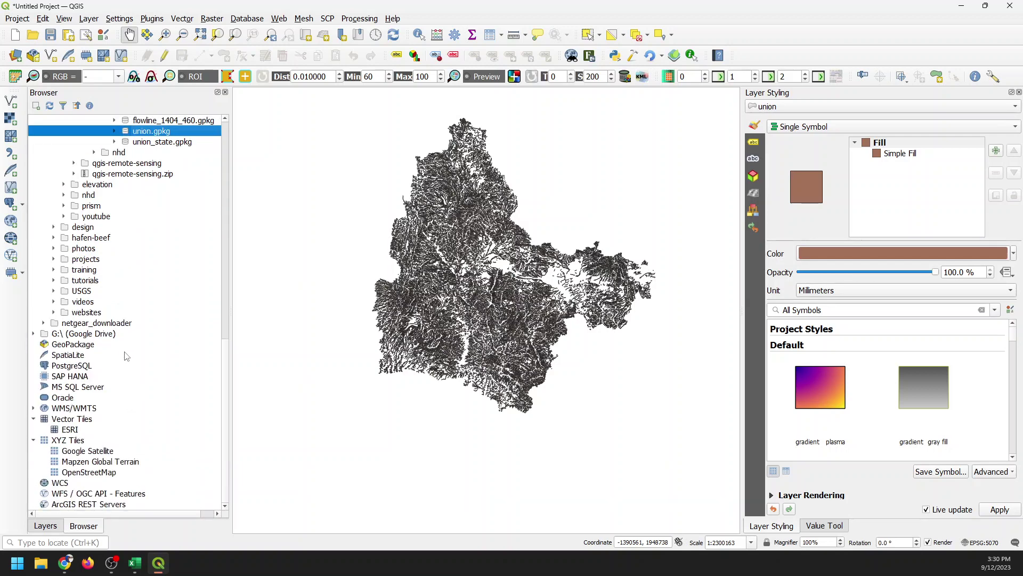
# Add the OpenStreetMap XYZ basemap and place it beneath the union layer
pyautogui.moveTo(89, 471); pyautogui.dragTo(317, 449)
pyautogui.click(422, 393)
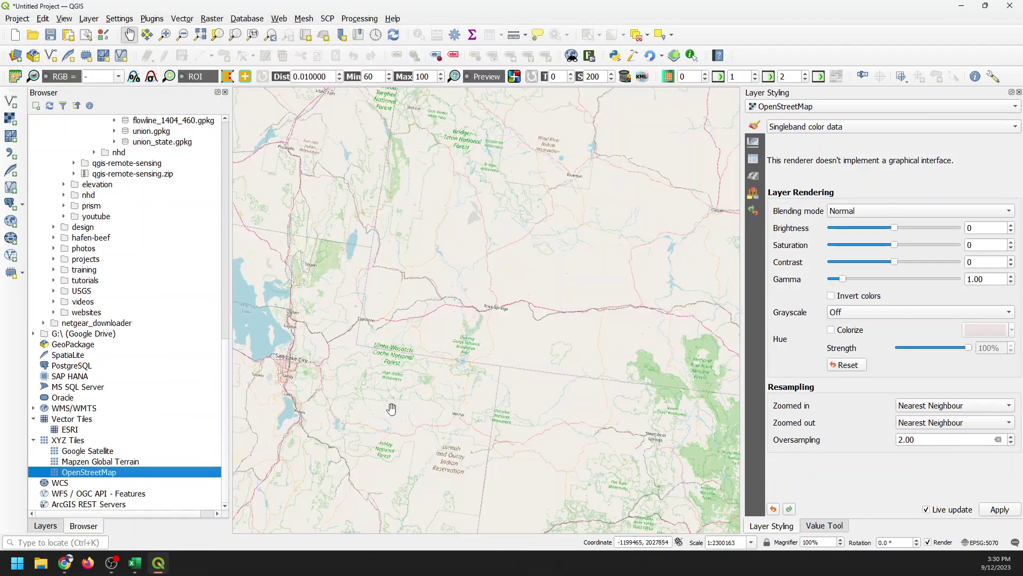
pyautogui.click(46, 525)
pyautogui.moveTo(98, 124); pyautogui.dragTo(109, 141)
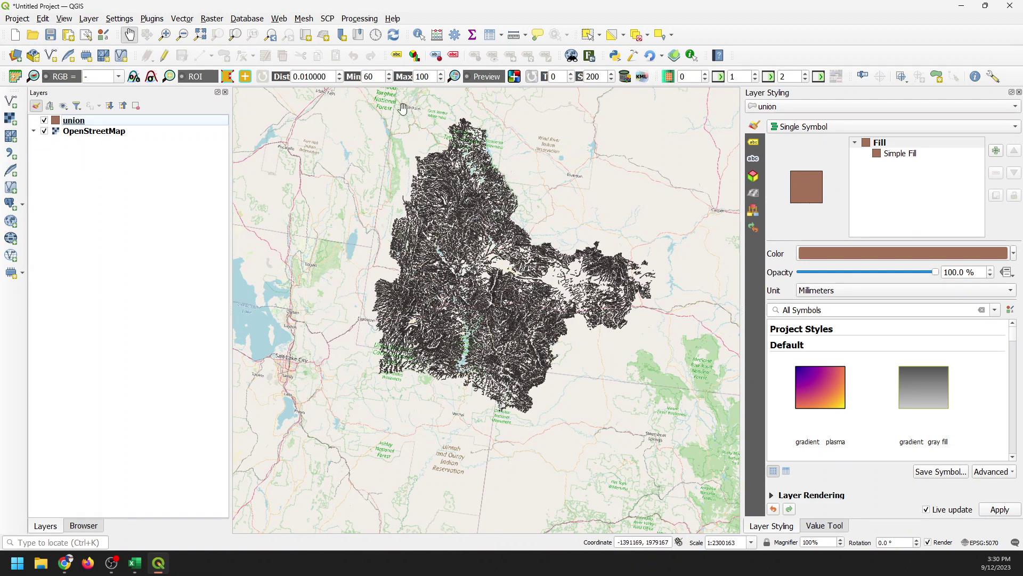
pyautogui.click(901, 154)
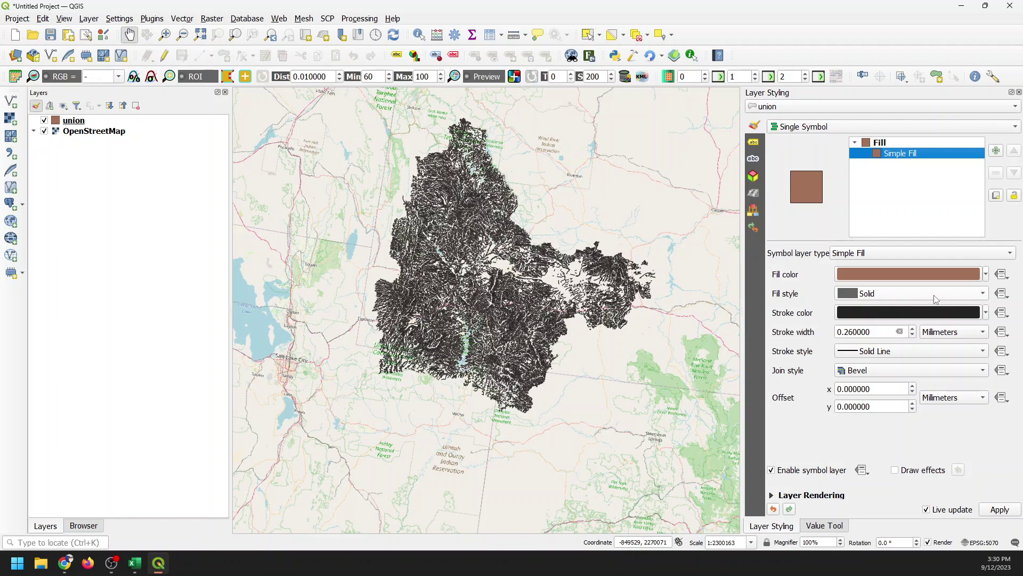
# Give the union polygons a green fill with a No Line stroke
pyautogui.click(987, 317)
pyautogui.click(740, 333)
pyautogui.click(879, 352)
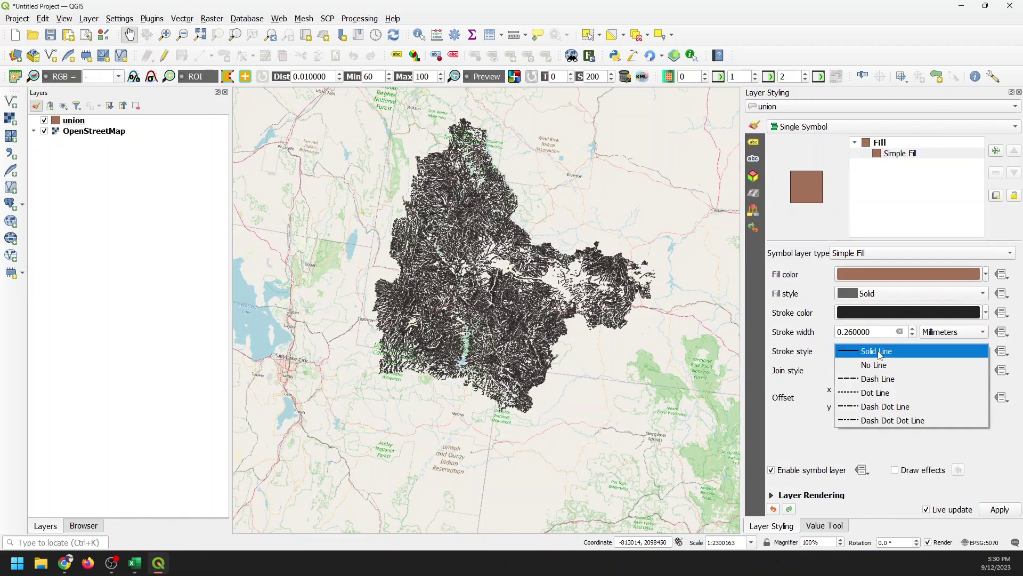
pyautogui.click(879, 365)
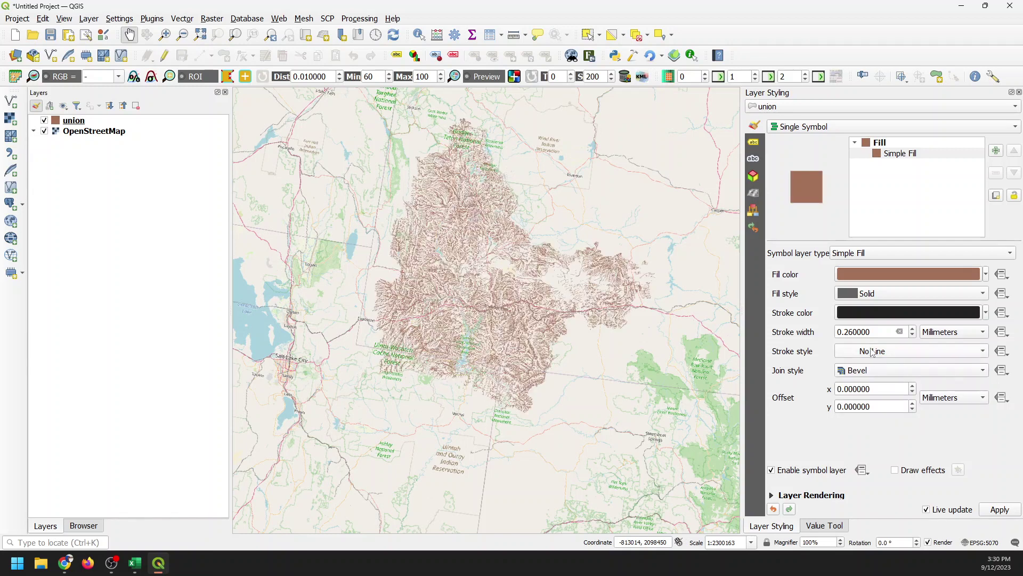
pyautogui.click(986, 274)
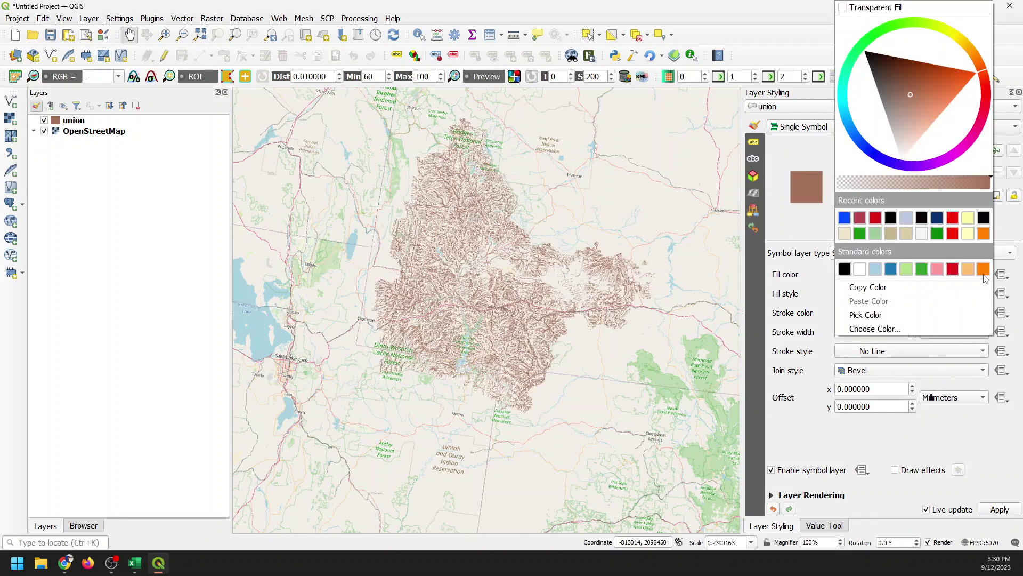
pyautogui.click(937, 234)
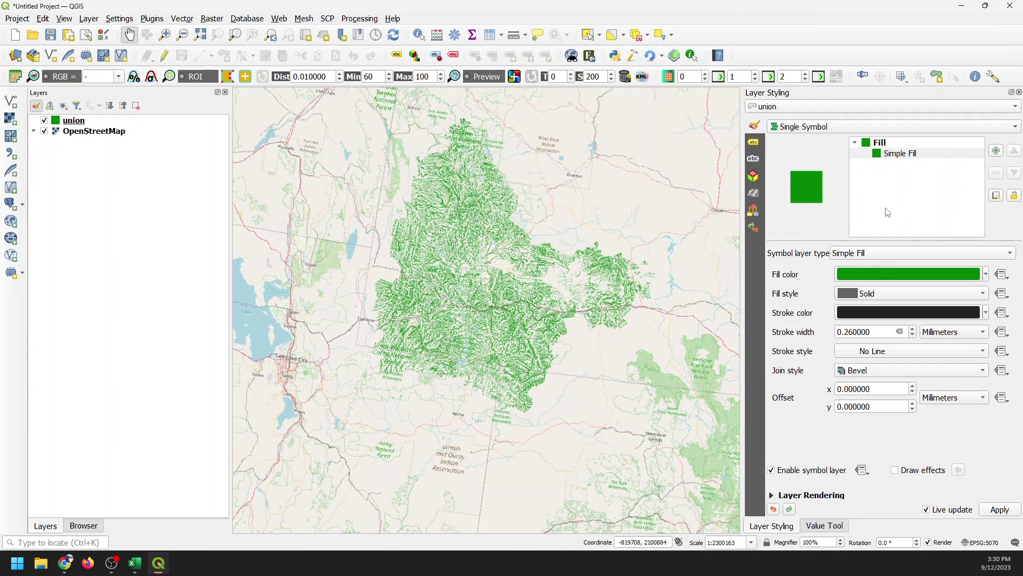
pyautogui.click(839, 127)
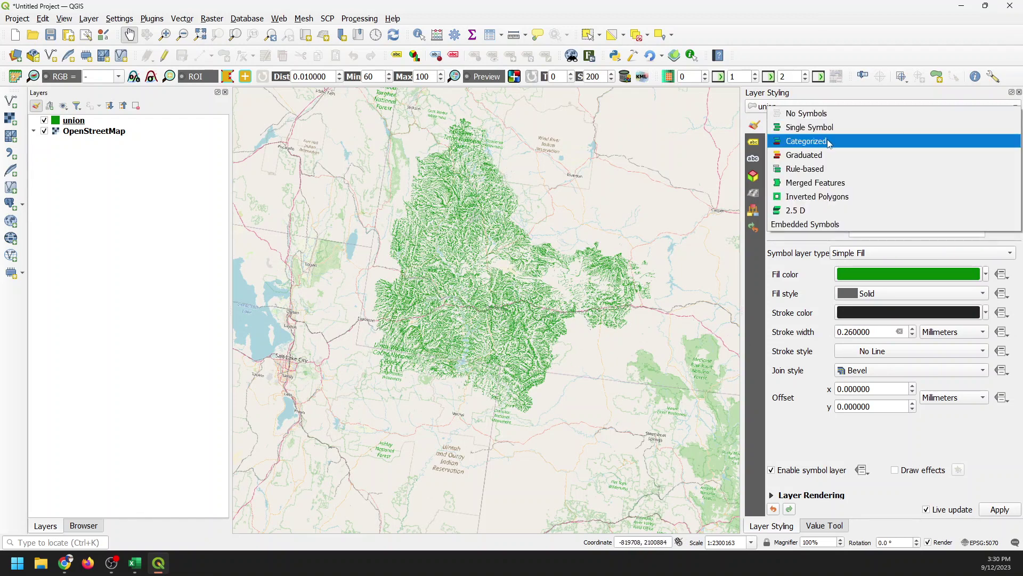
# Style union as Categorized on cnty_NAME and classify into one colour per county
pyautogui.click(829, 138)
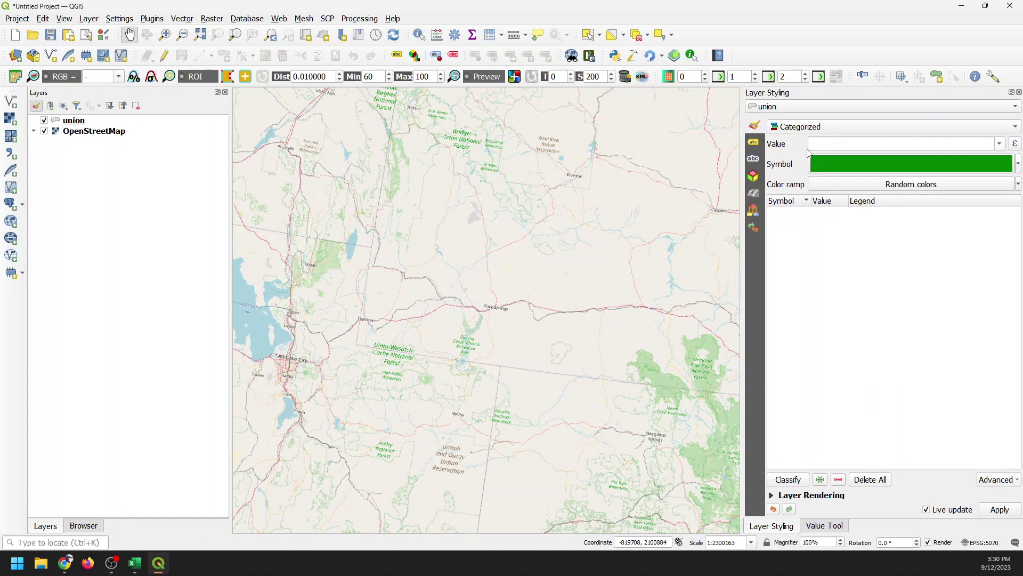
pyautogui.click(1000, 144)
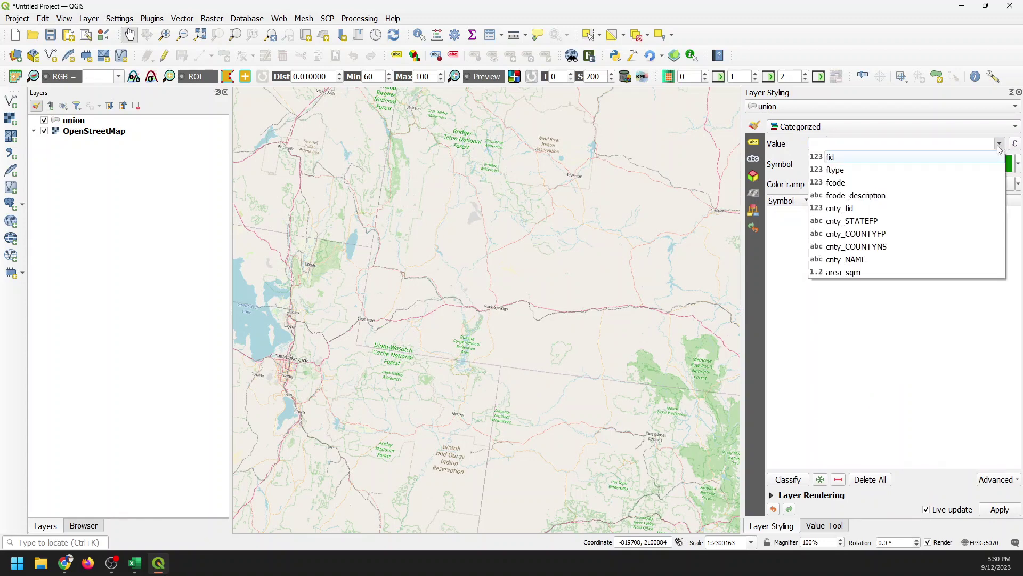
pyautogui.click(872, 261)
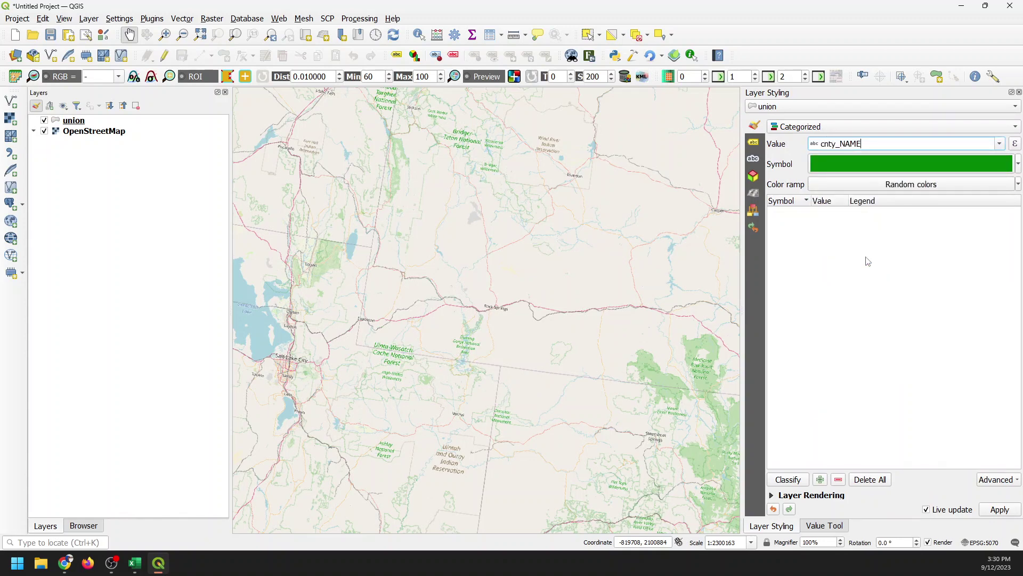
pyautogui.click(793, 480)
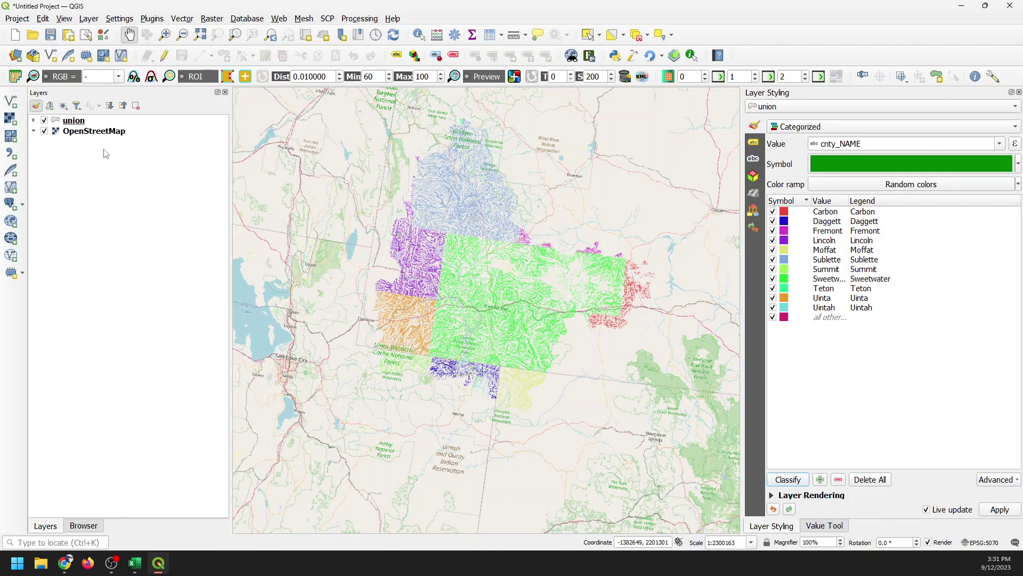
pyautogui.rightClick(75, 122)
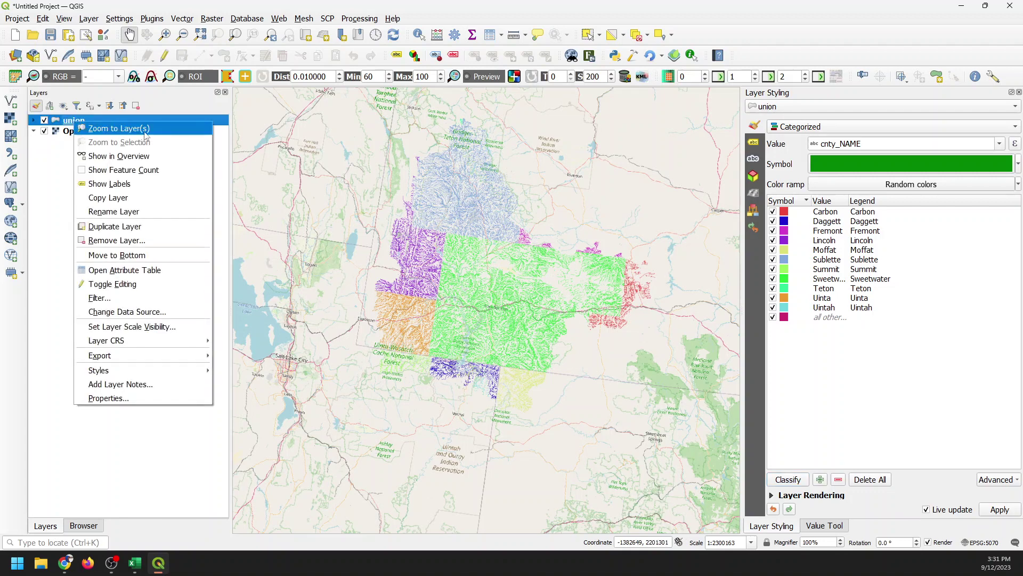
pyautogui.click(164, 273)
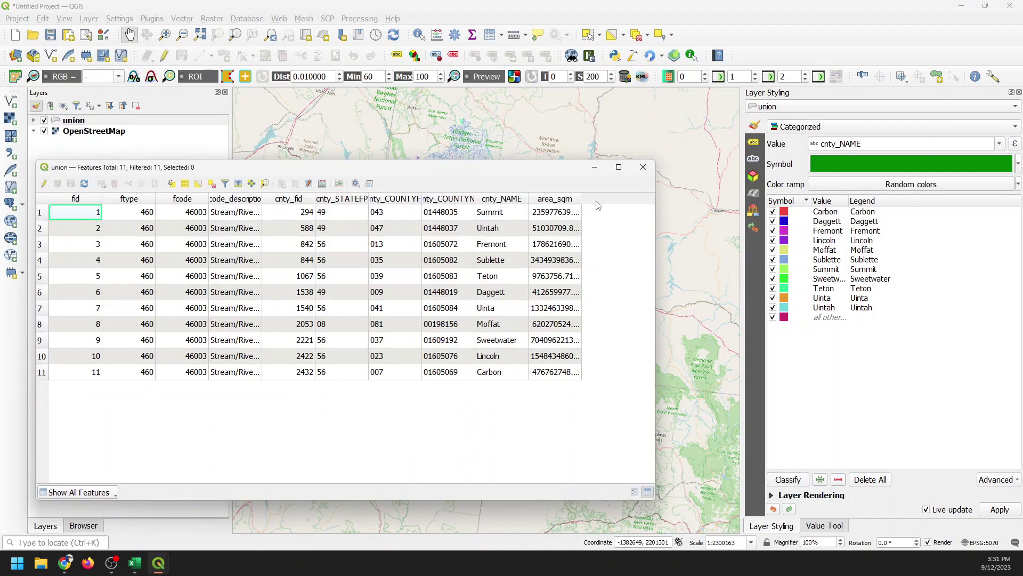
pyautogui.doubleClick(581, 199)
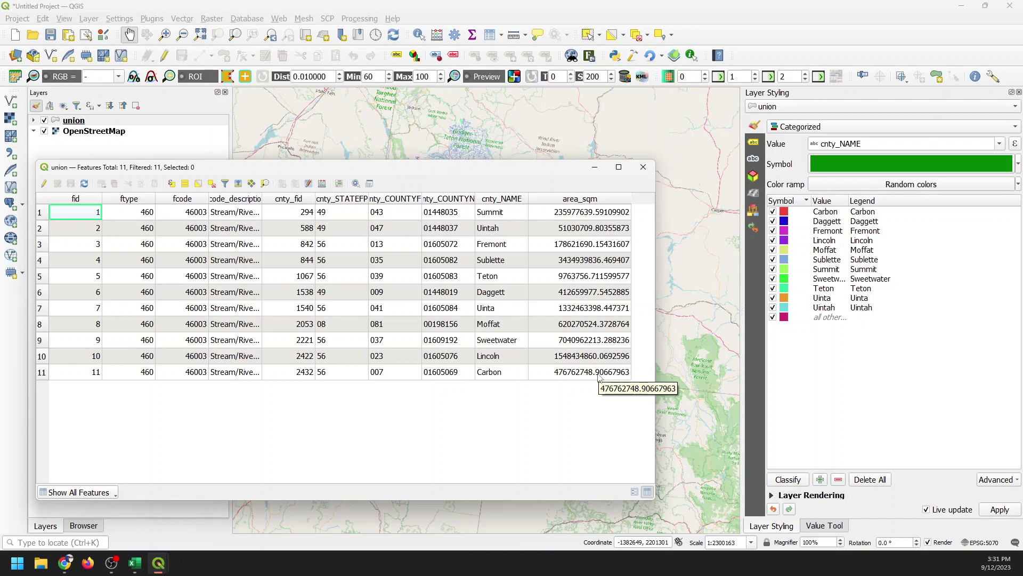
pyautogui.click(644, 167)
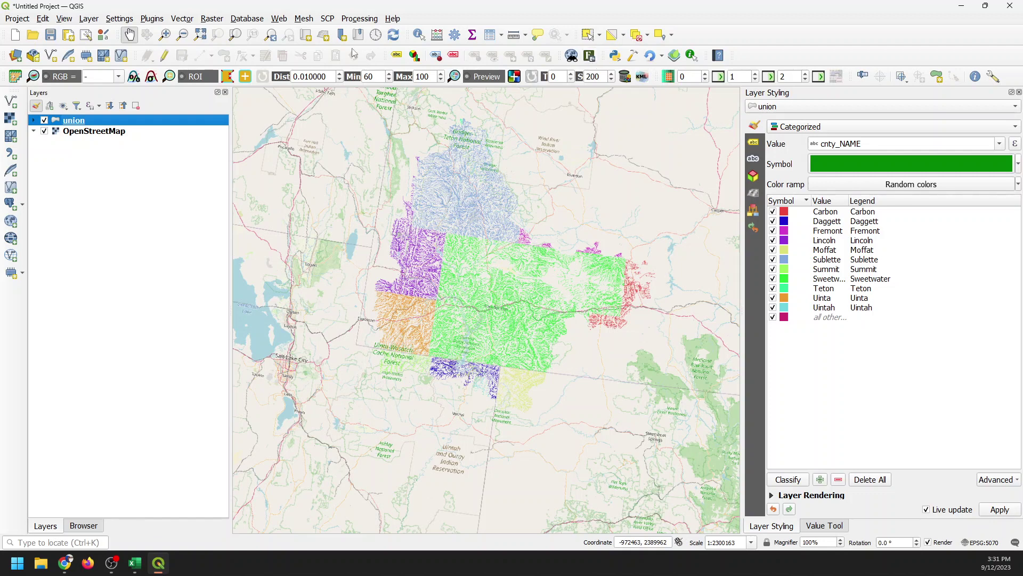
# Start Add to Felt from the Web > Felt menu, then cancel it
pyautogui.click(278, 19)
pyautogui.moveTo(328, 60)
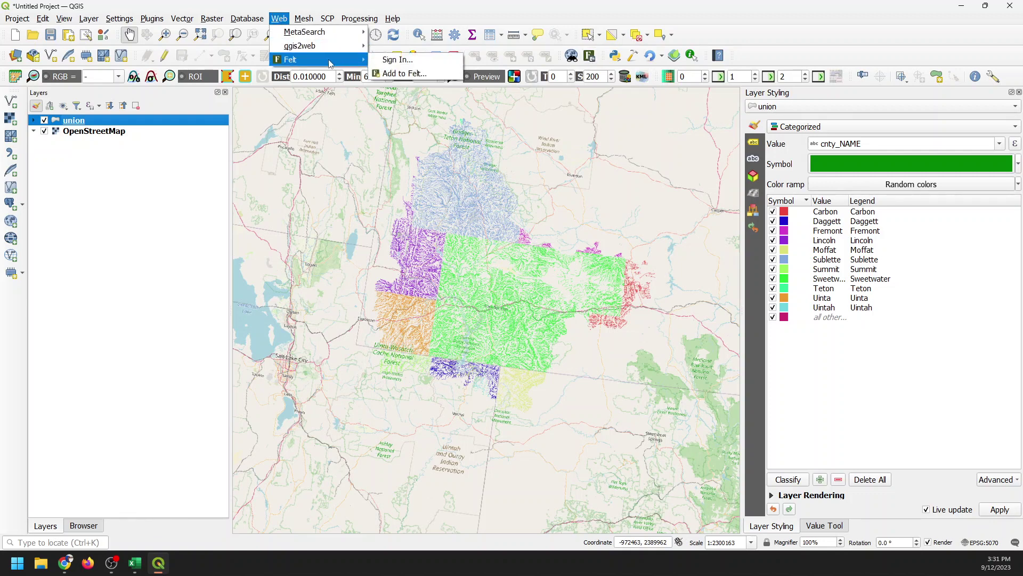
pyautogui.click(411, 77)
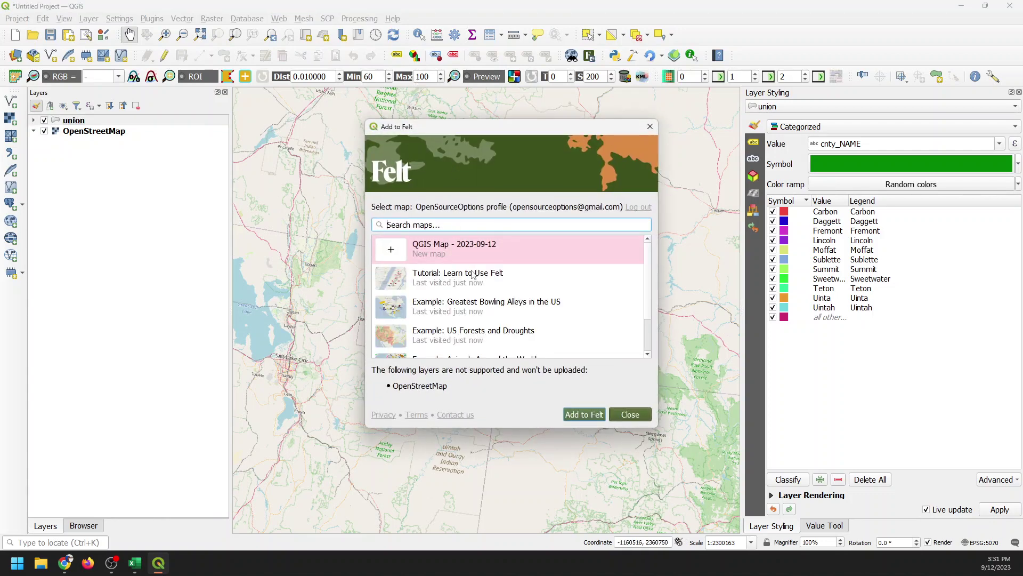
pyautogui.click(639, 414)
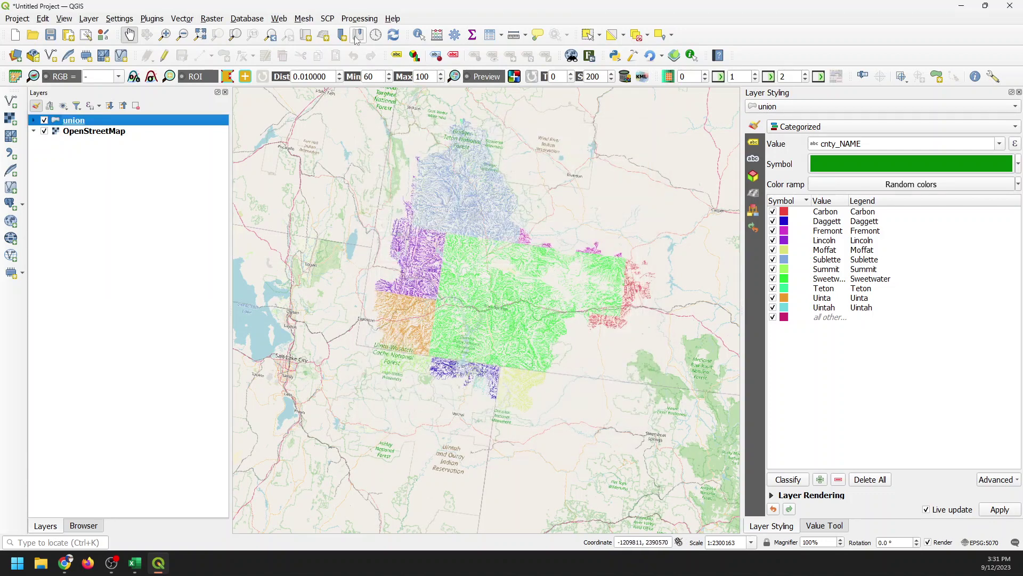
pyautogui.click(280, 19)
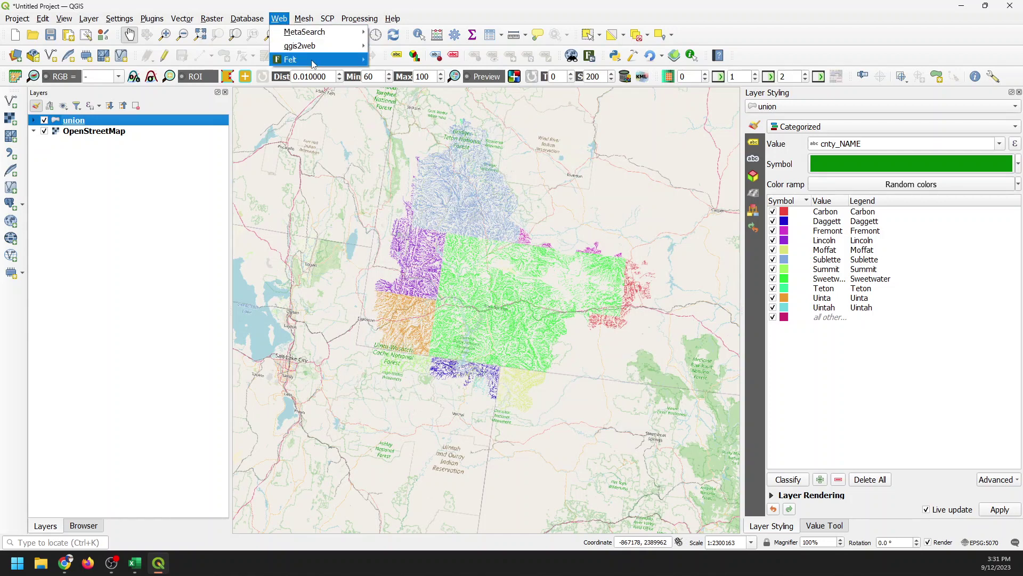
pyautogui.click(401, 58)
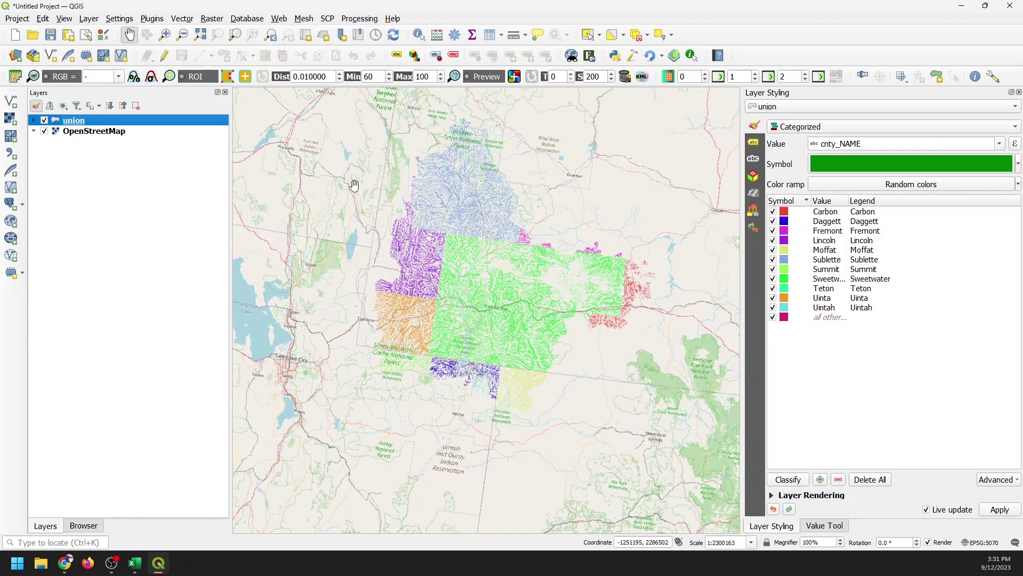
# Sign in to Felt, log in to authorize QGIS, and close the browser success page
pyautogui.click(279, 18)
pyautogui.moveTo(321, 61)
pyautogui.click(404, 60)
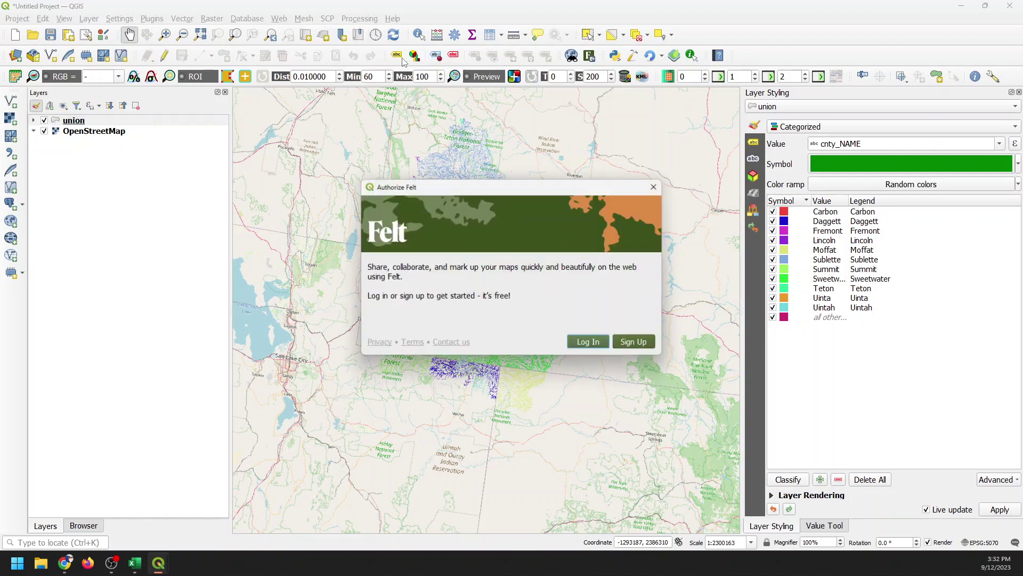
pyautogui.click(598, 342)
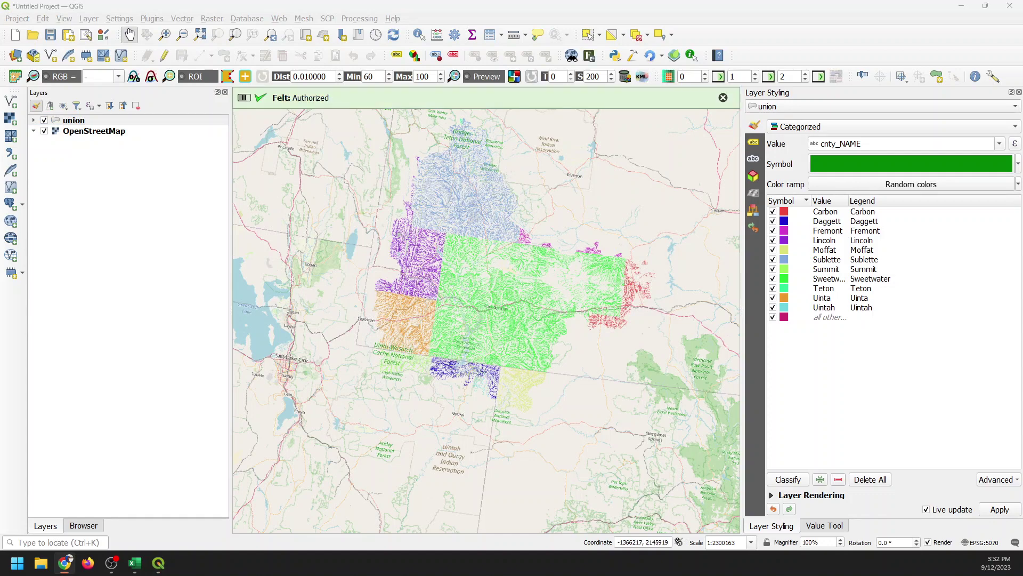
pyautogui.moveTo(267, 114); pyautogui.dragTo(472, 3)
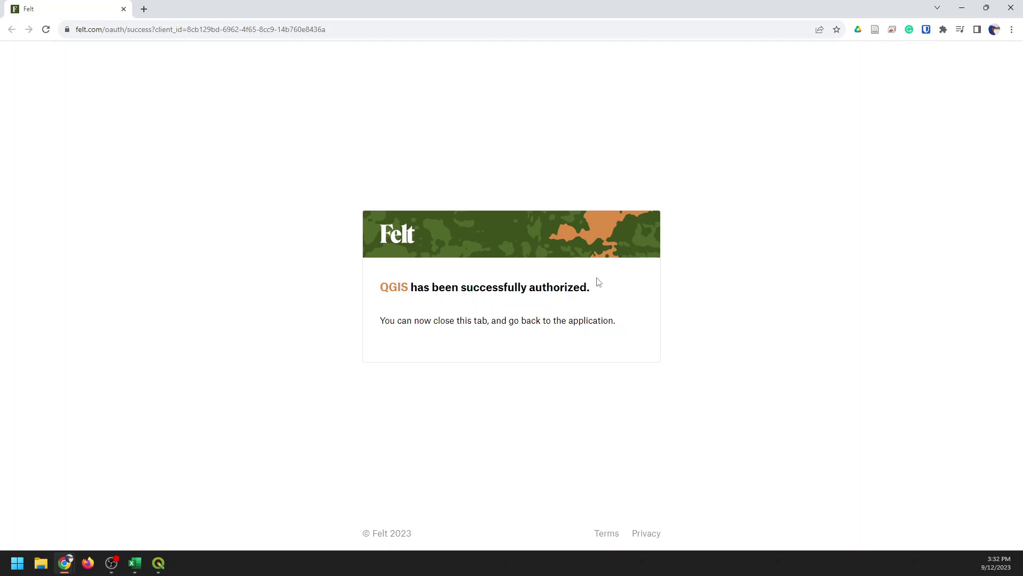
pyautogui.click(1011, 8)
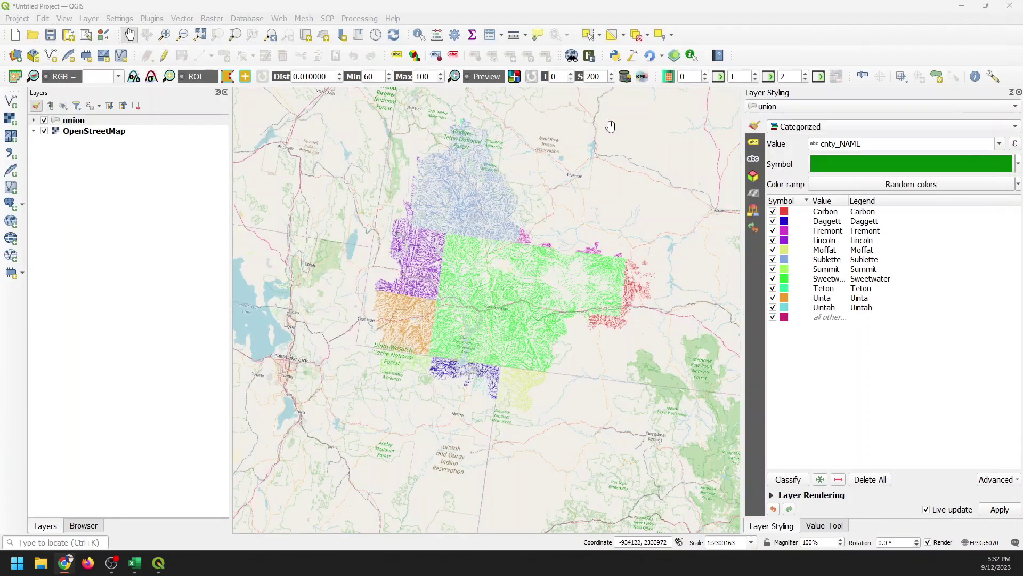
# Upload the union layer to the new Felt map 'QGIS Map - 2023-09-12' until 100% complete
pyautogui.click(280, 19)
pyautogui.moveTo(319, 60)
pyautogui.click(417, 74)
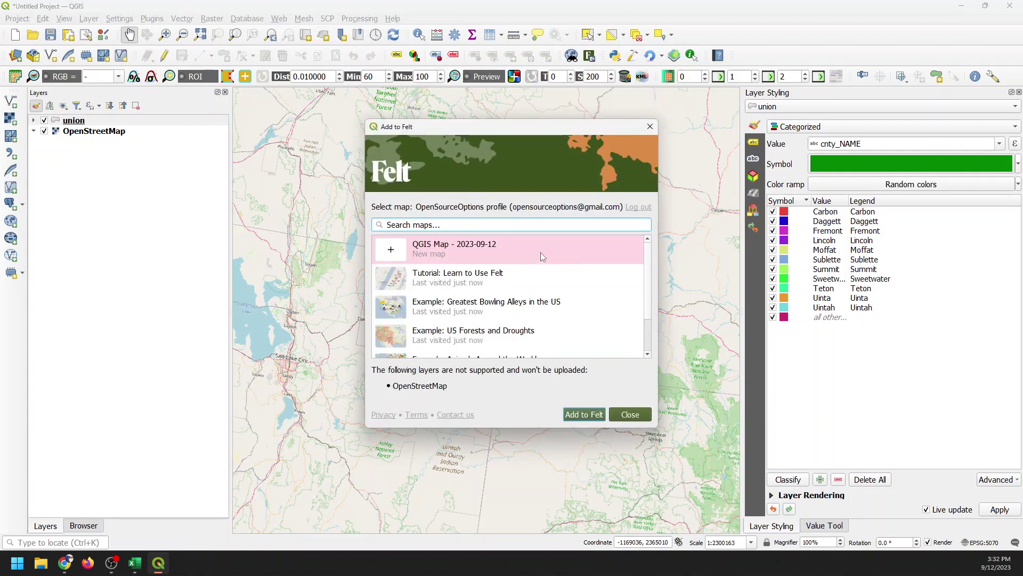
pyautogui.scroll(-2, 481, 305)
pyautogui.scroll(2, 481, 305)
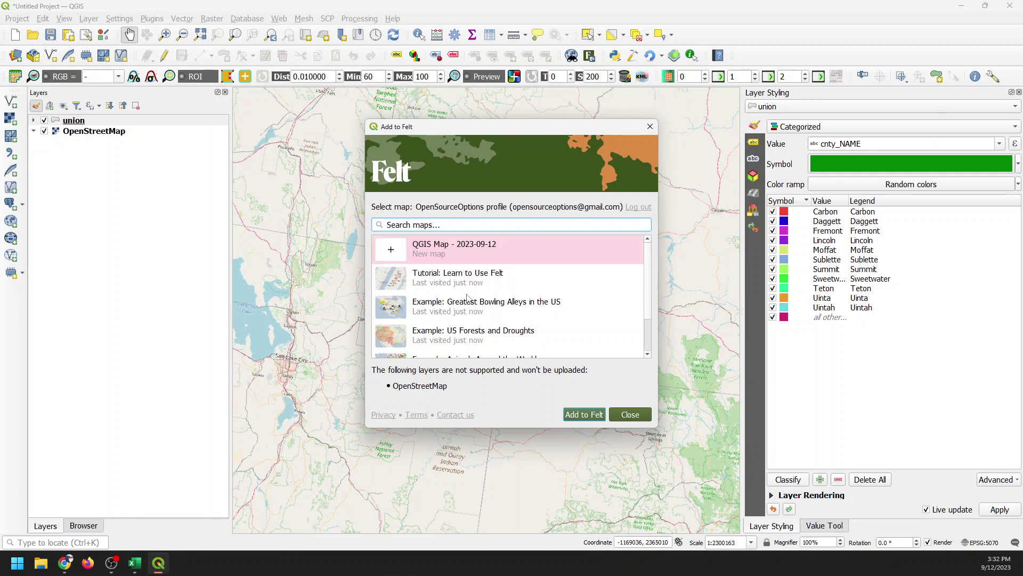
pyautogui.click(406, 258)
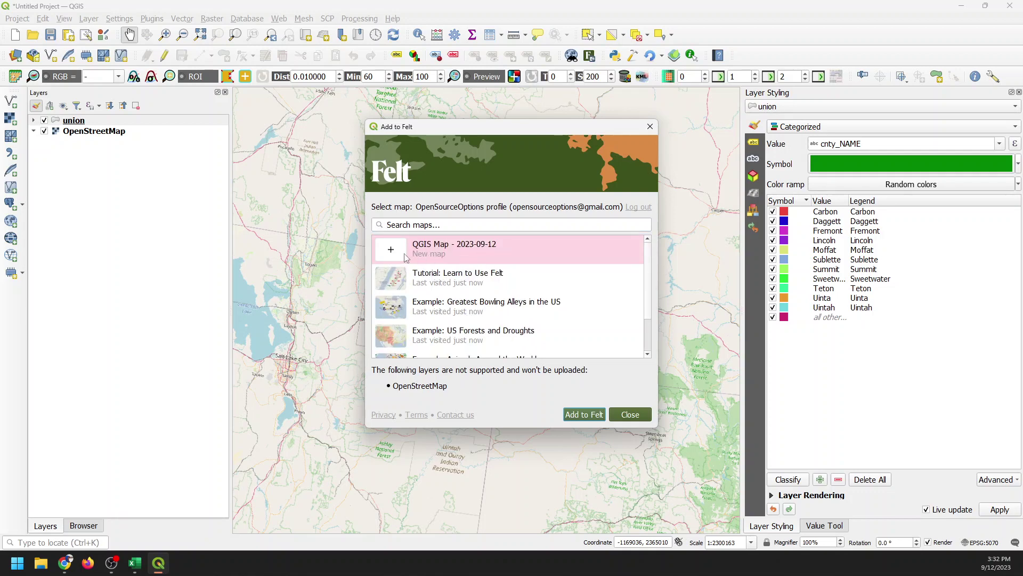
pyautogui.click(584, 417)
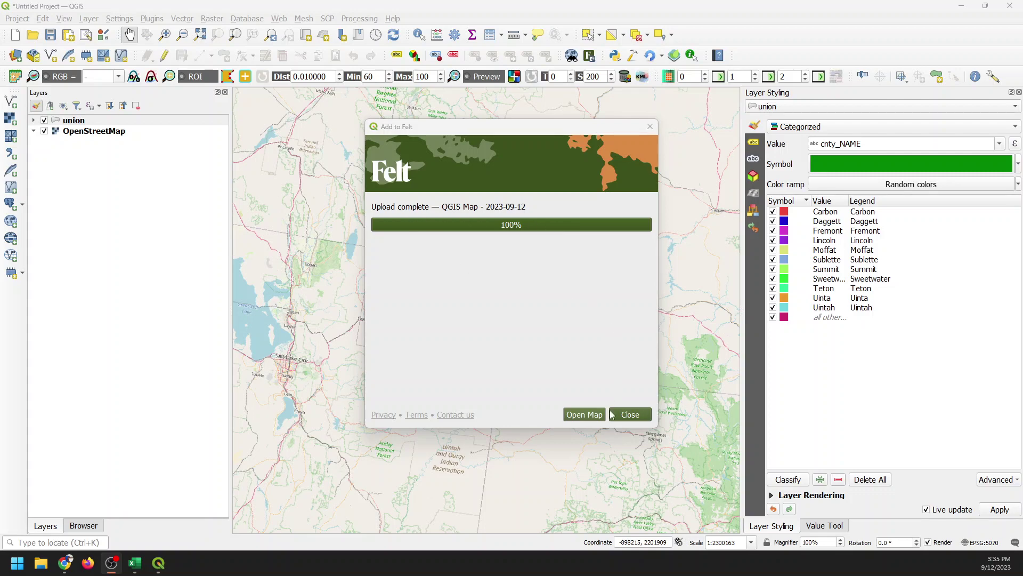
pyautogui.click(590, 415)
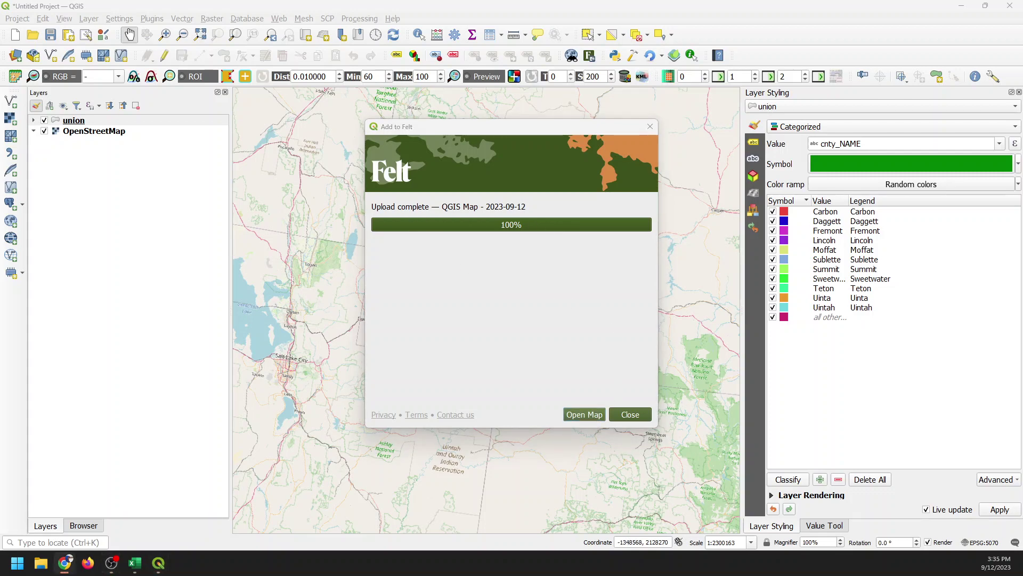
# Maximize the browser to view the union streams drawn on 'QGIS Map - 2023-09-12'
pyautogui.moveTo(528, 7); pyautogui.dragTo(584, 3)
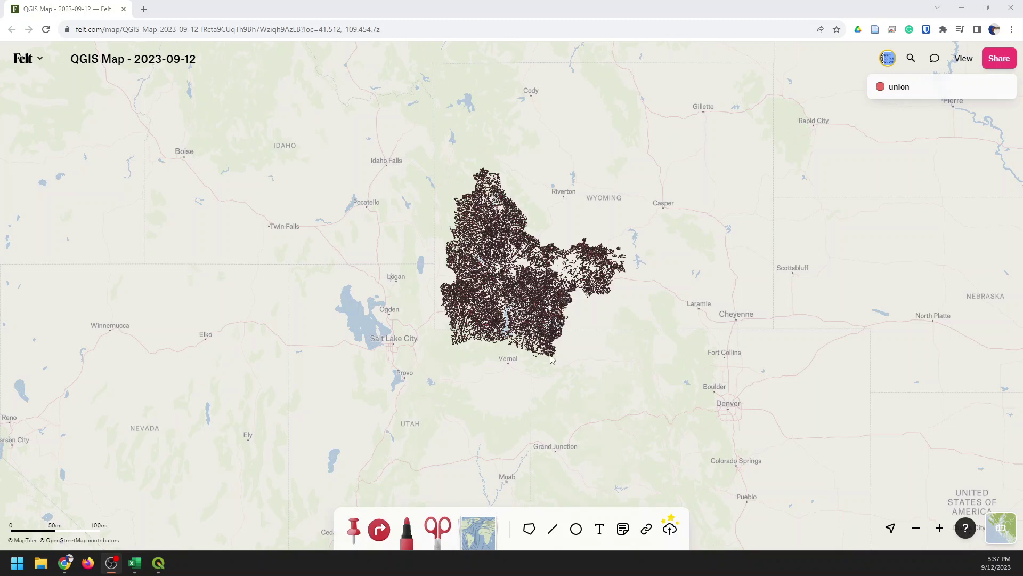
pyautogui.moveTo(903, 91)
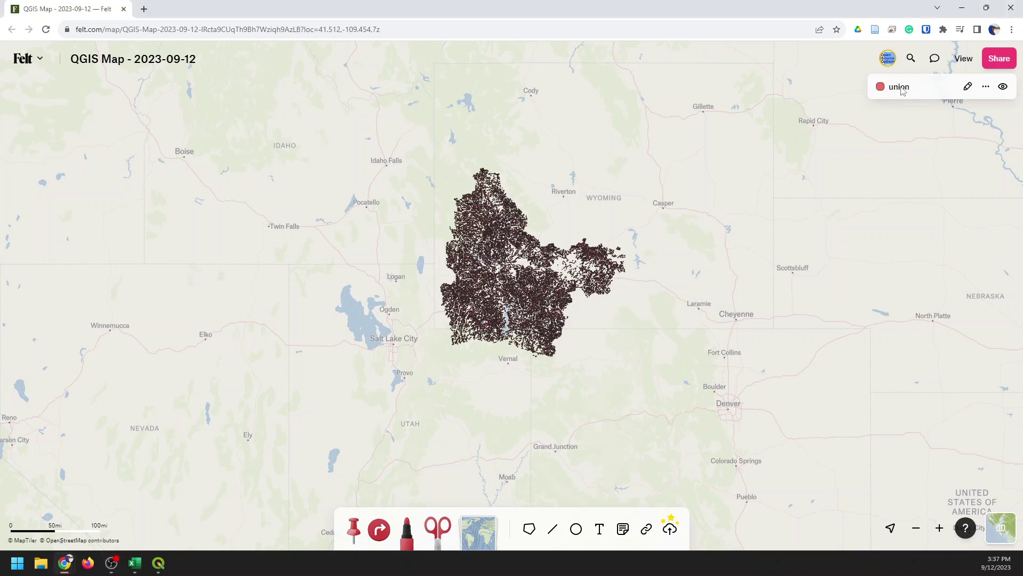
# Rename the layer to 'Riparian Area by County' and style it by categories on cnty_NAME
pyautogui.click(968, 91)
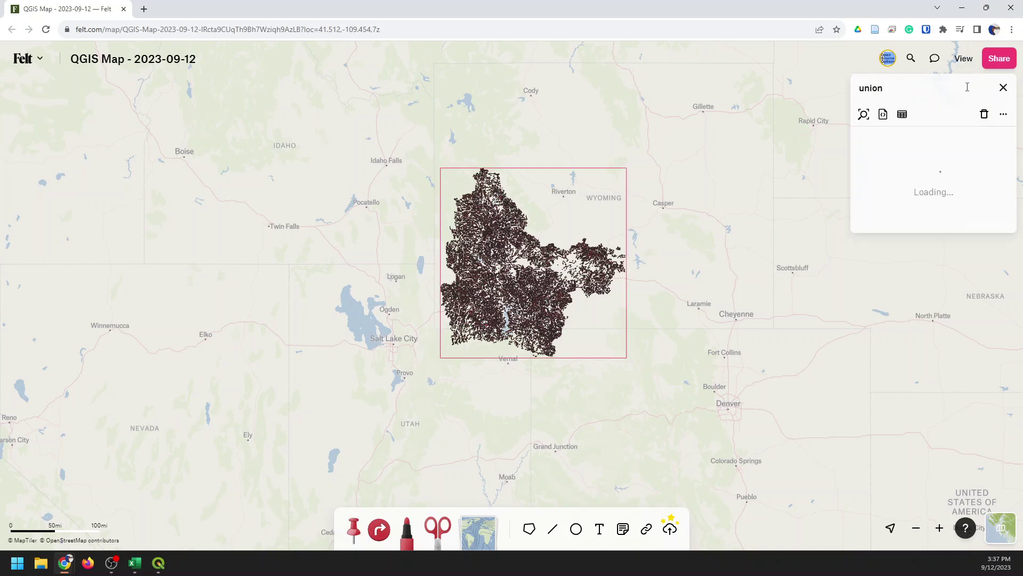
pyautogui.moveTo(913, 87); pyautogui.dragTo(853, 89)
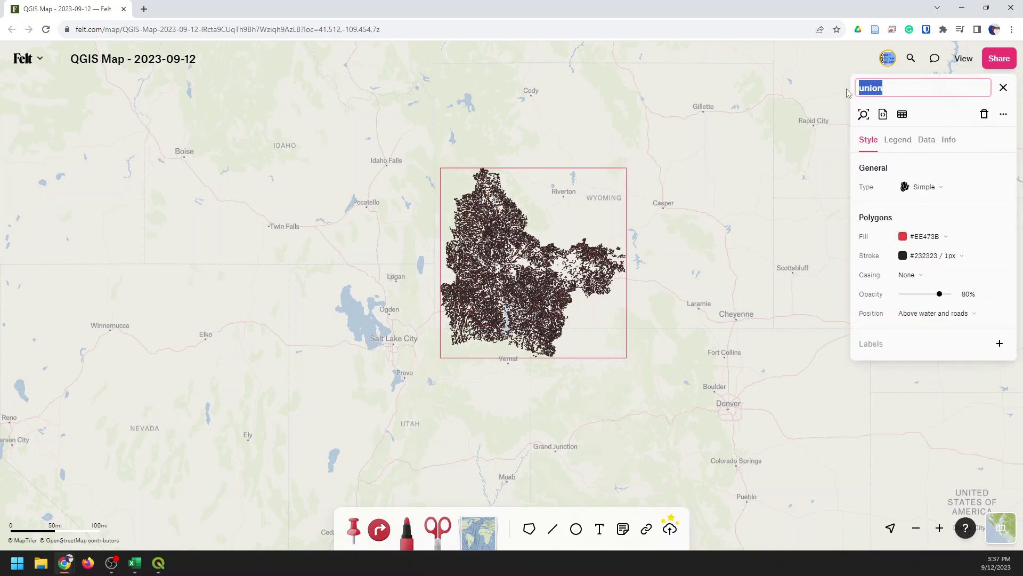
pyautogui.write('Riparian Area by County')
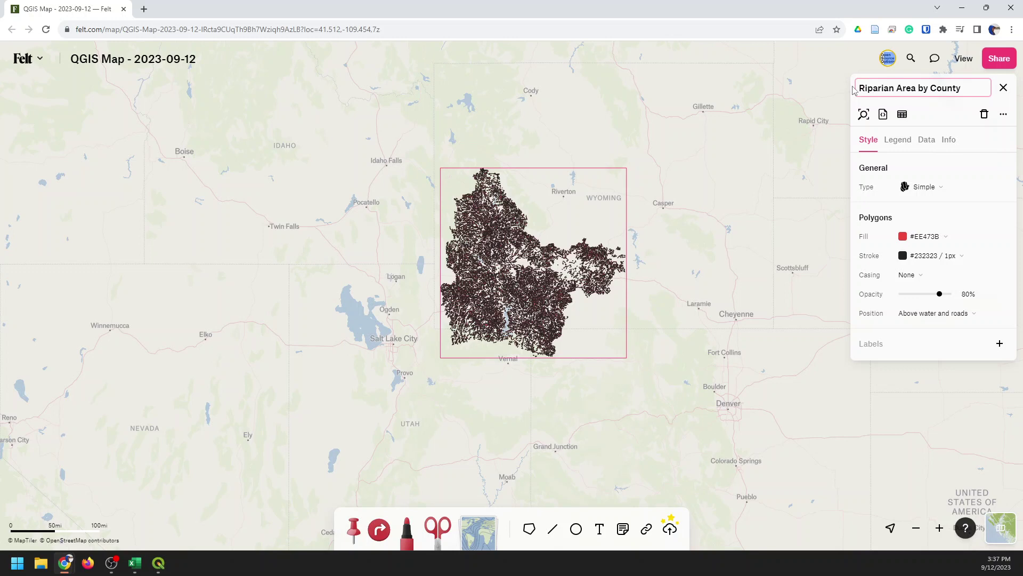
pyautogui.click(941, 187)
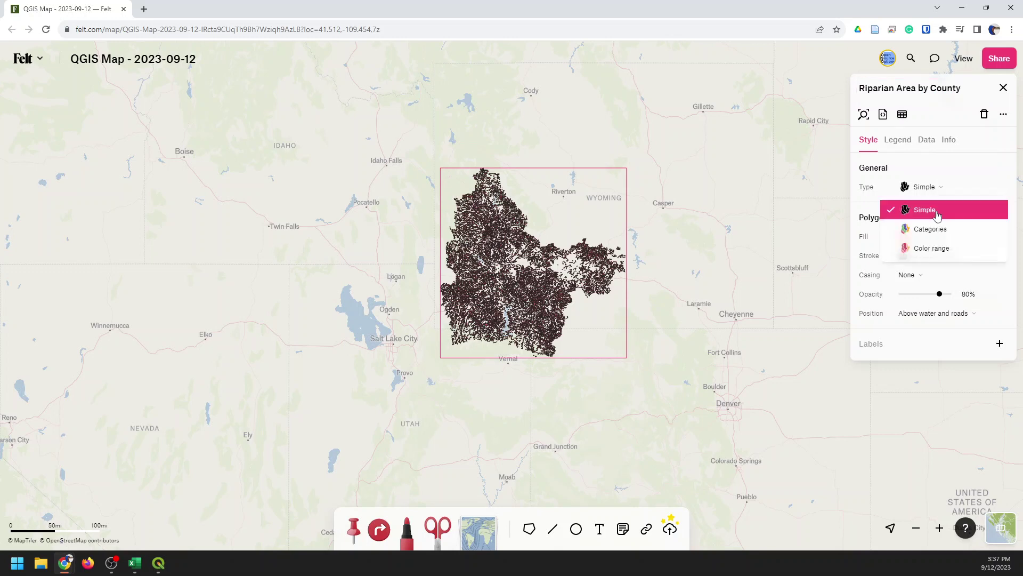
pyautogui.click(937, 231)
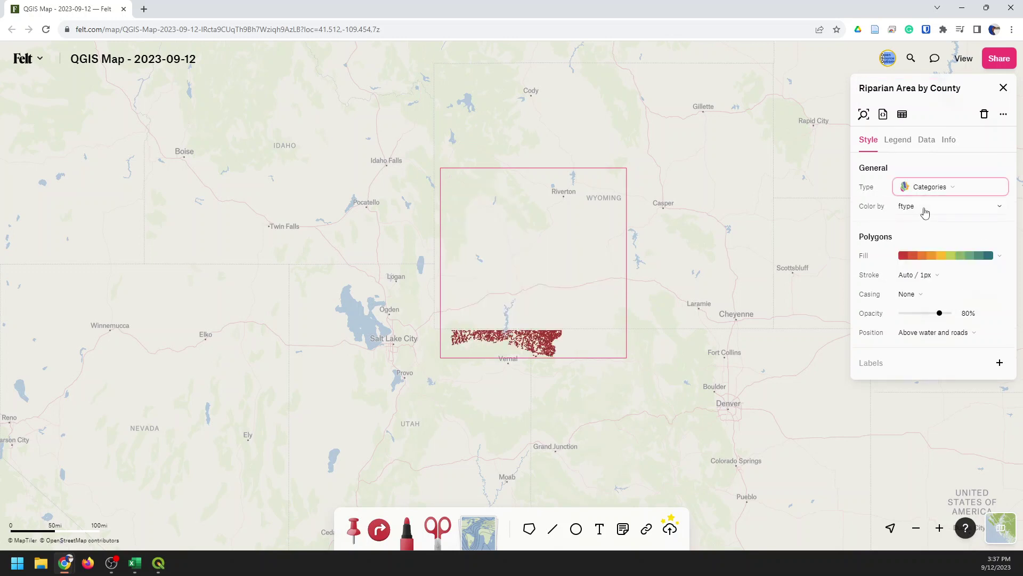
pyautogui.click(952, 208)
pyautogui.scroll(-1, 950, 344)
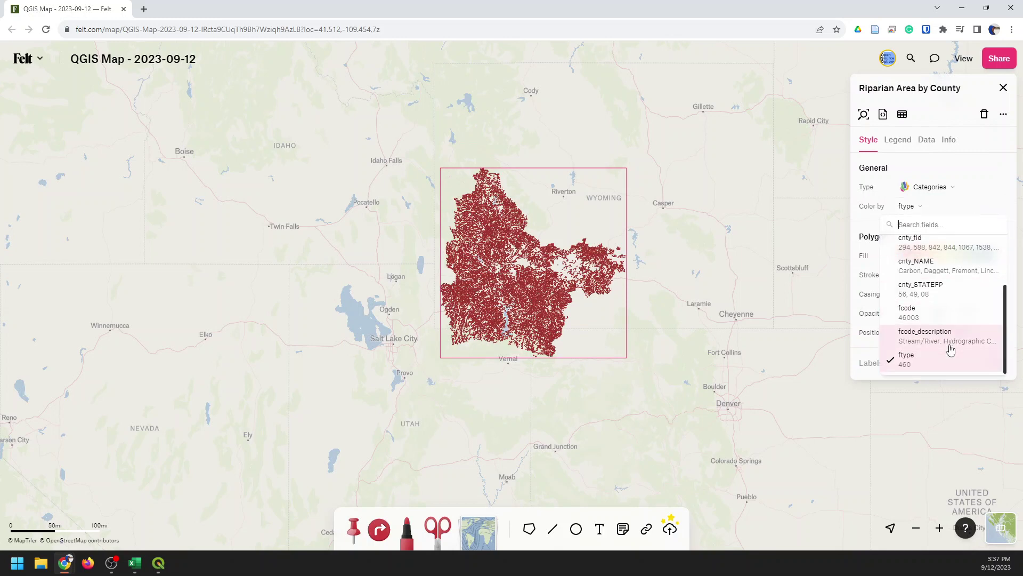
pyautogui.click(933, 268)
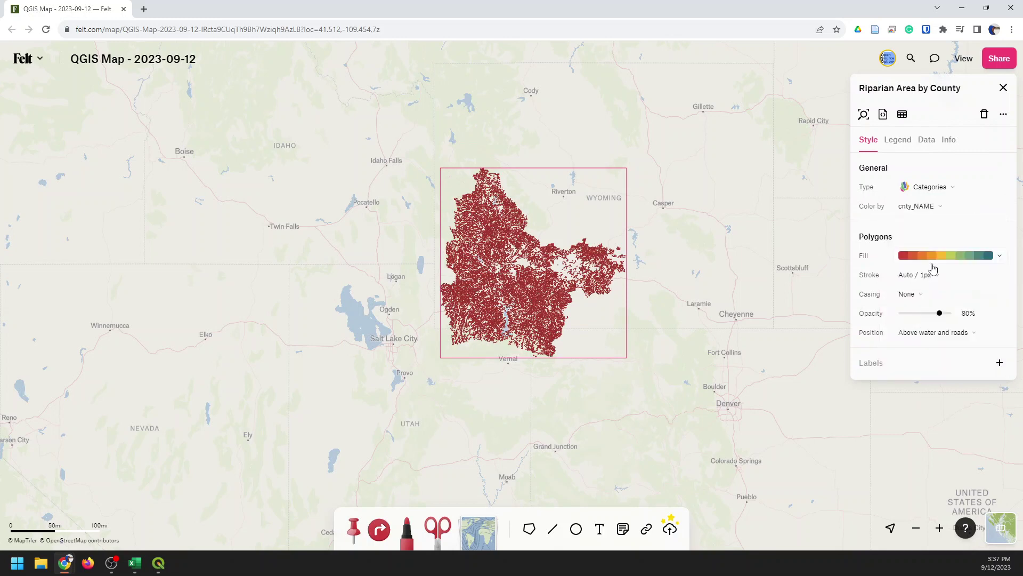
pyautogui.click(941, 314)
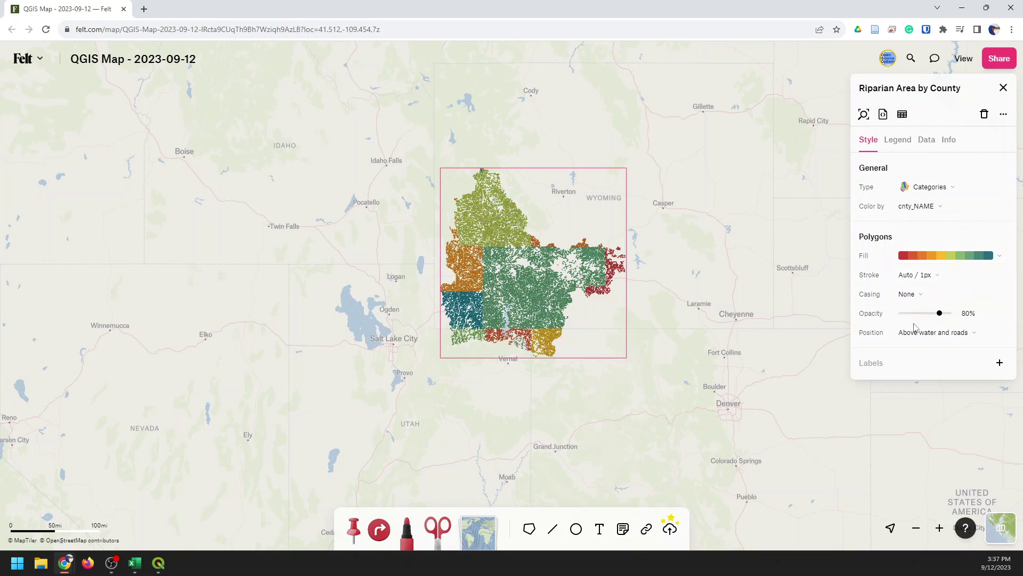
# Set the stream outline stroke width to 1 px
pyautogui.click(978, 278)
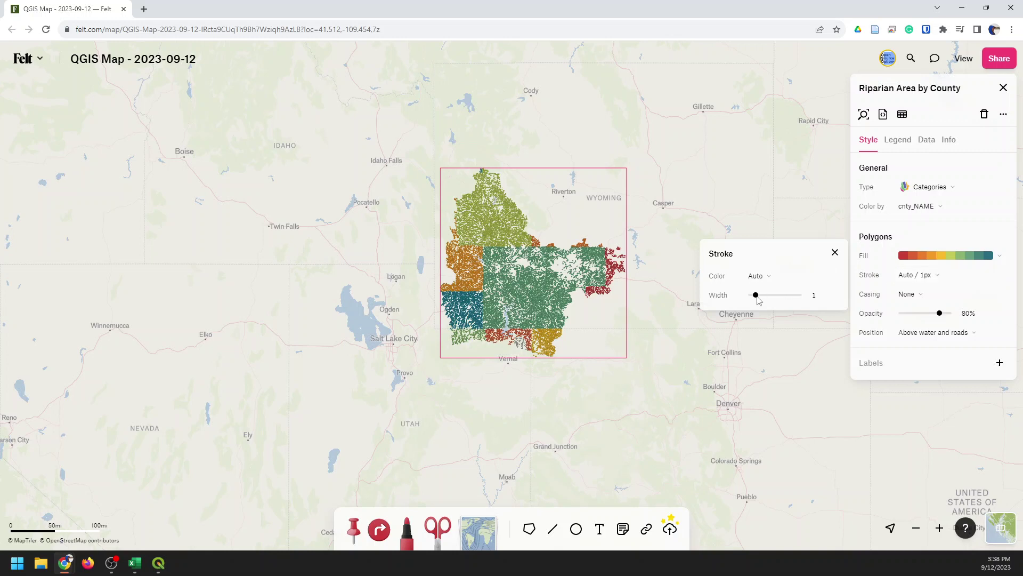
pyautogui.moveTo(755, 294); pyautogui.dragTo(738, 300)
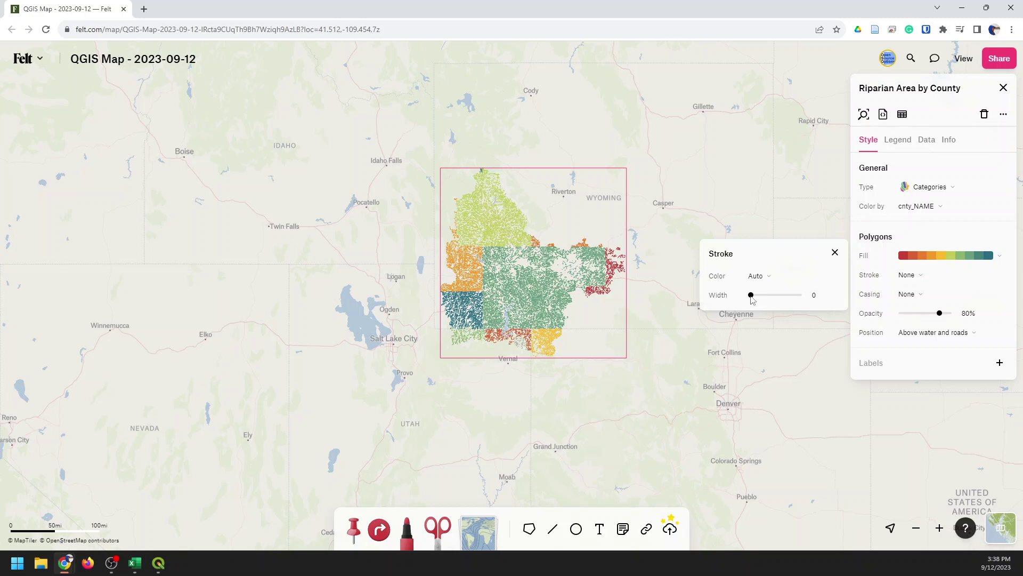
pyautogui.moveTo(751, 296); pyautogui.dragTo(765, 299)
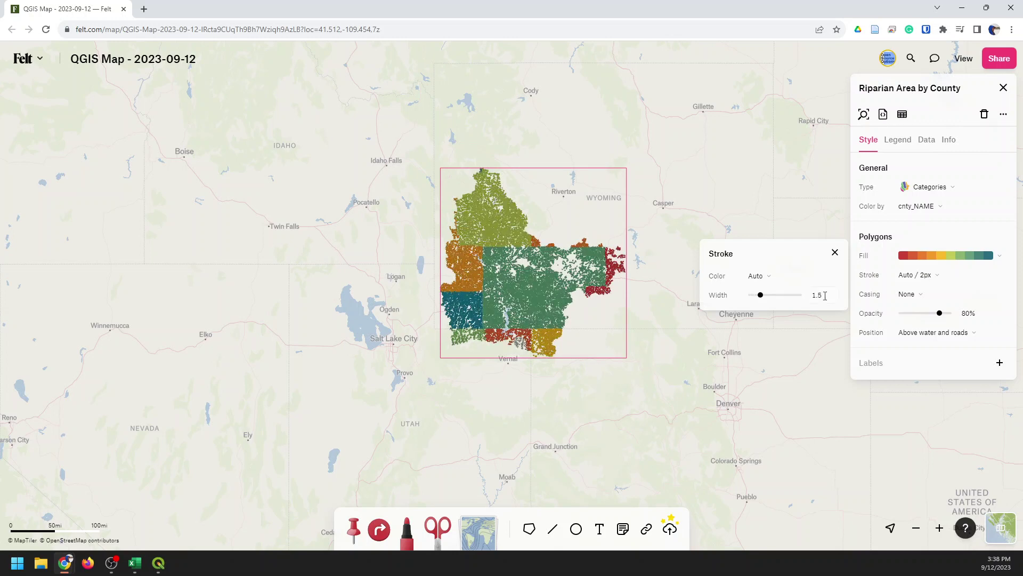
pyautogui.click(824, 296)
pyautogui.write('3')
pyautogui.doubleClick(829, 299)
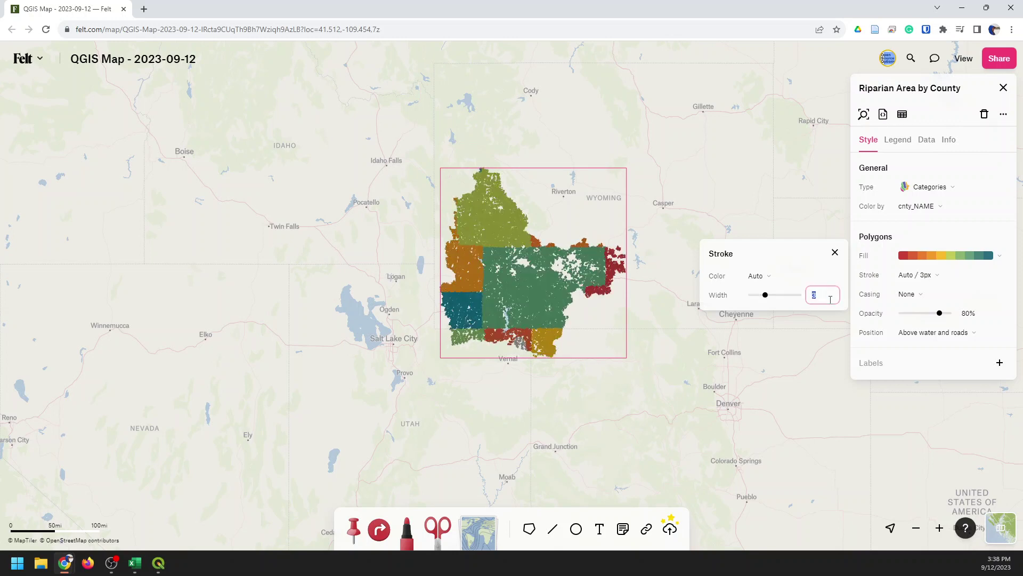
pyautogui.write('1')
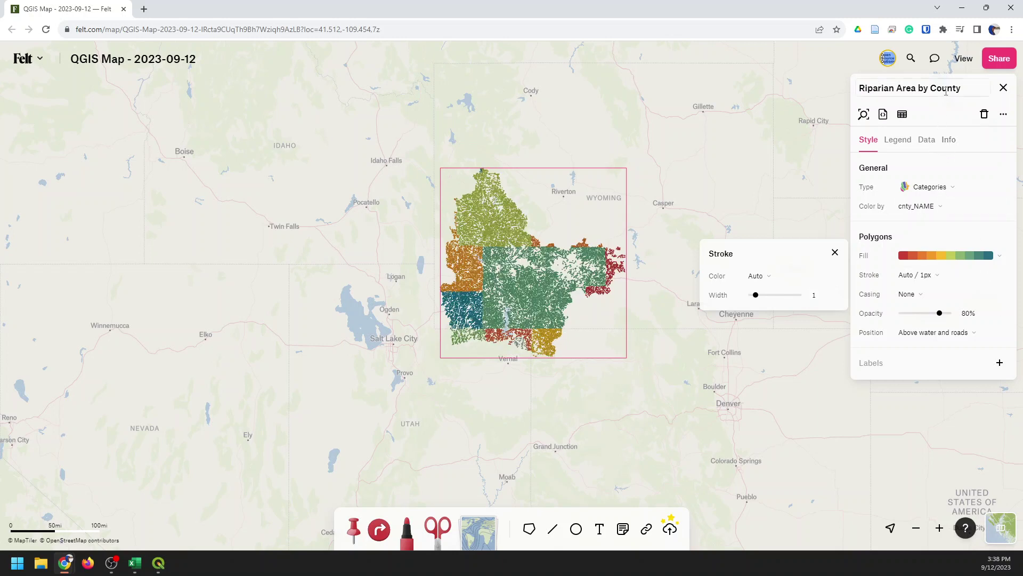
# Close the style panel, then isolate and toggle Carbon and Sweetwater streams in the legend
pyautogui.click(1003, 88)
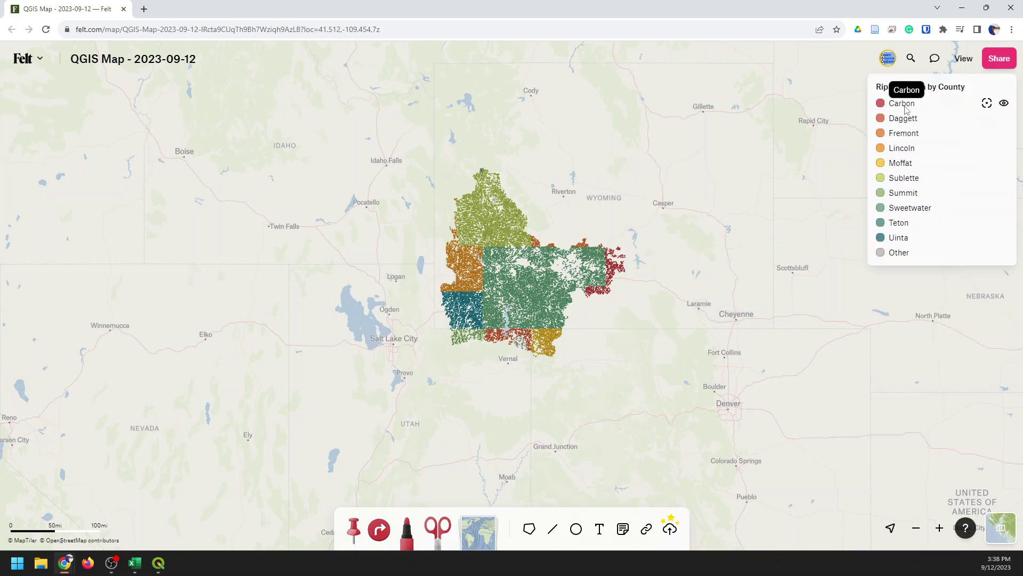
pyautogui.moveTo(988, 107)
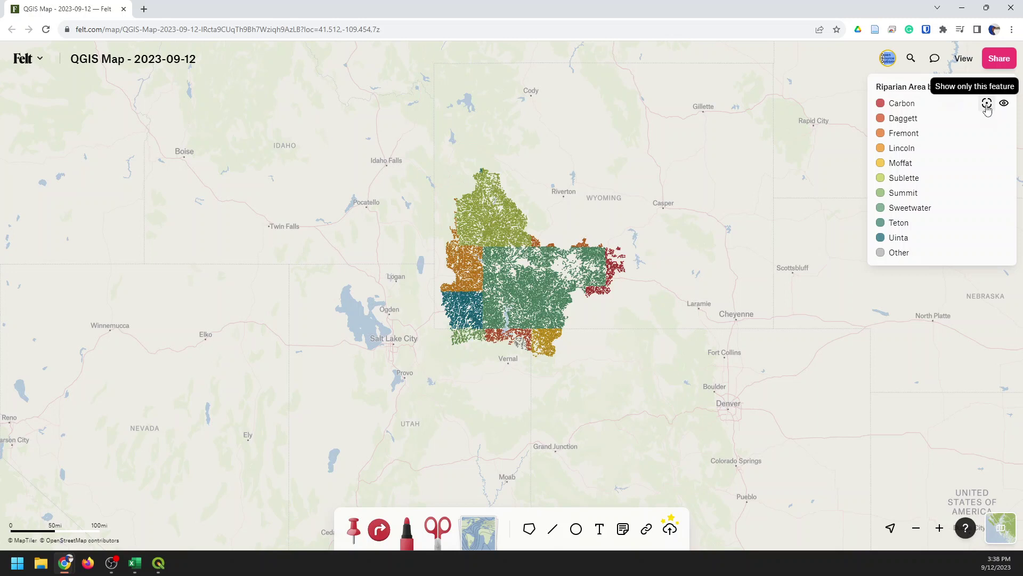
pyautogui.click(987, 104)
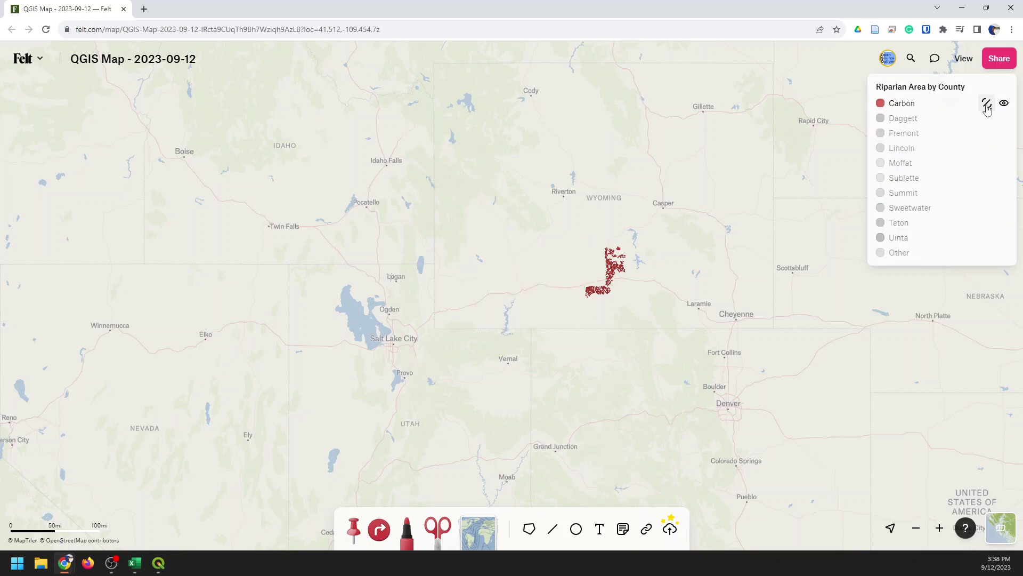
pyautogui.click(987, 106)
pyautogui.click(1004, 105)
pyautogui.click(1005, 107)
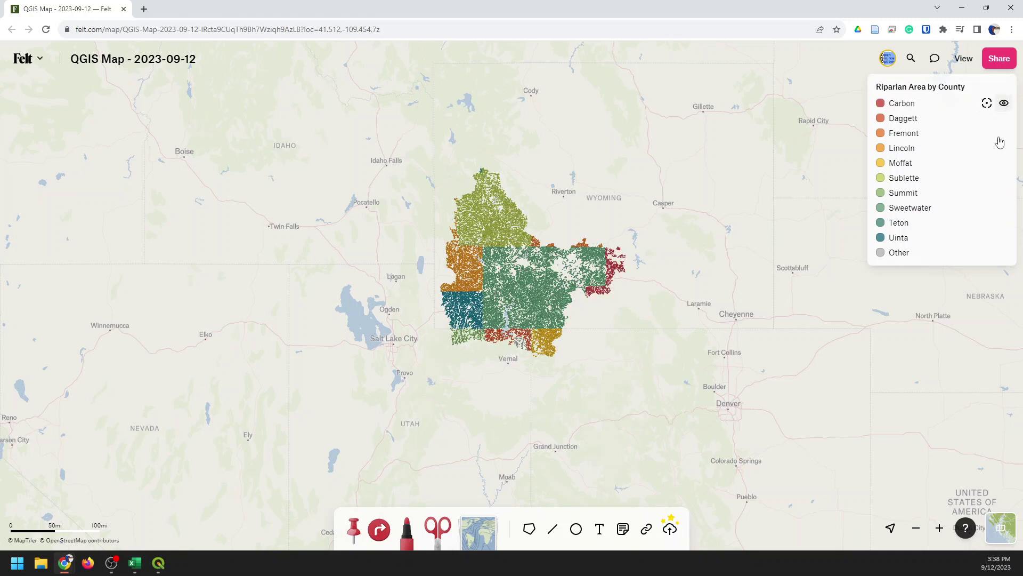
pyautogui.click(1004, 208)
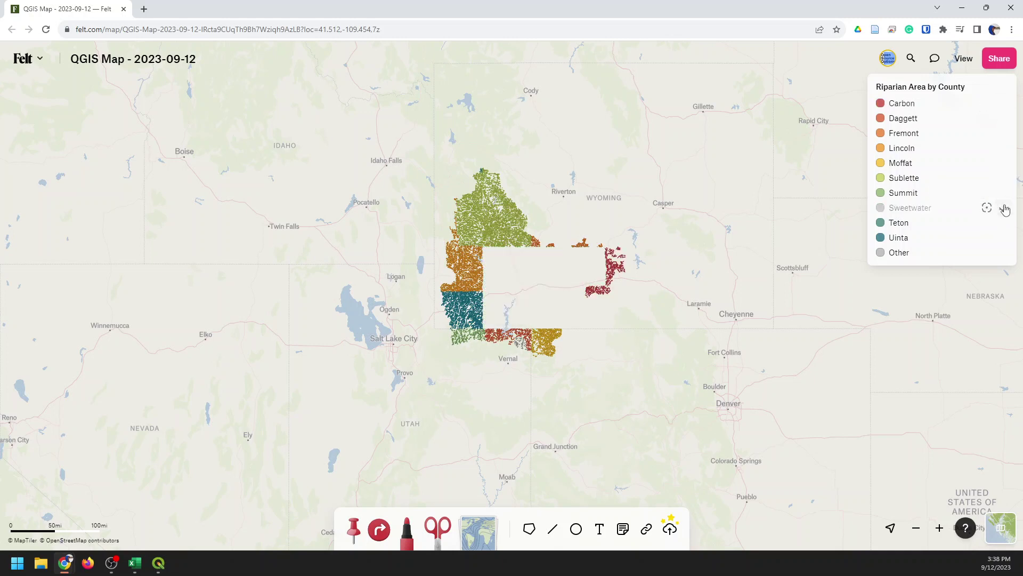
pyautogui.click(1004, 209)
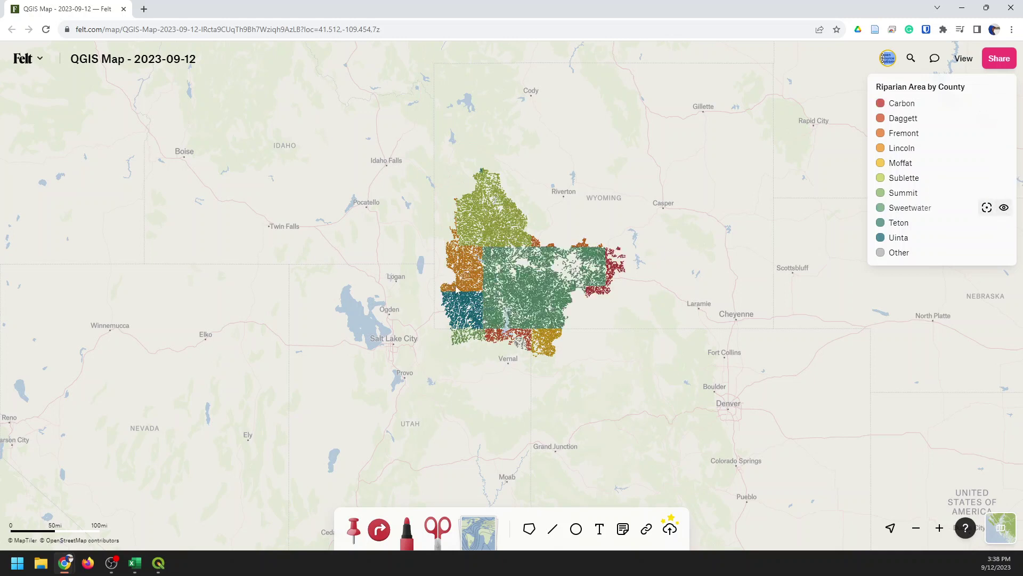
# Zoom the map and inspect attribute popups of a Sweetwater and a Lincoln stream
pyautogui.scroll(2, 515, 285)
pyautogui.scroll(5, 514, 285)
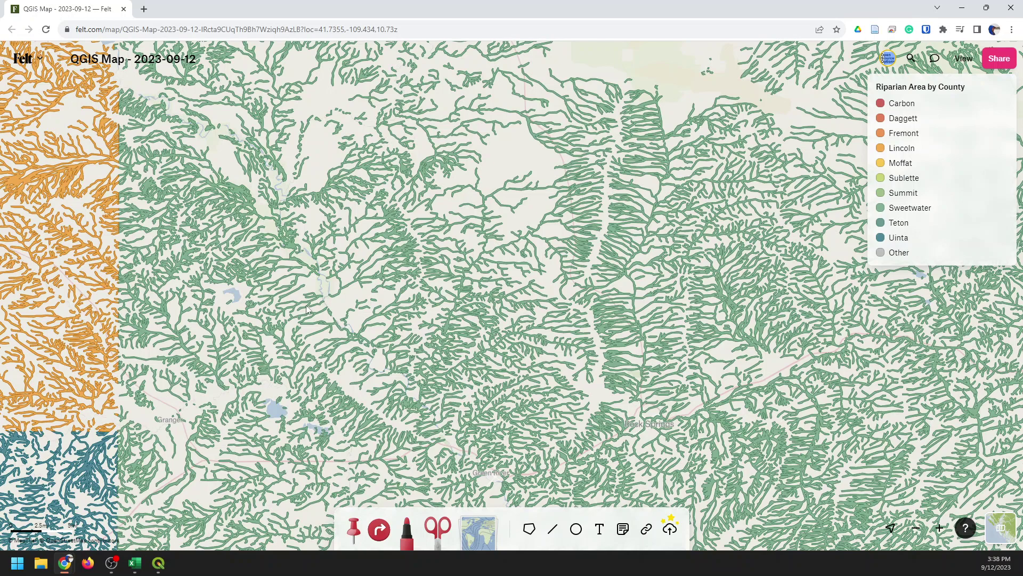
pyautogui.scroll(-2, 306, 309)
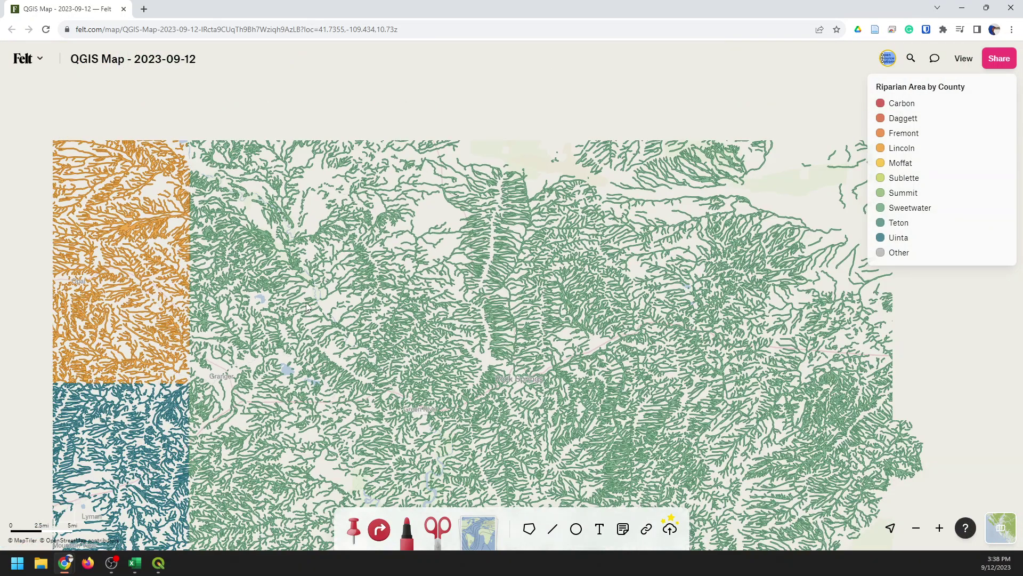
pyautogui.scroll(-2, 306, 307)
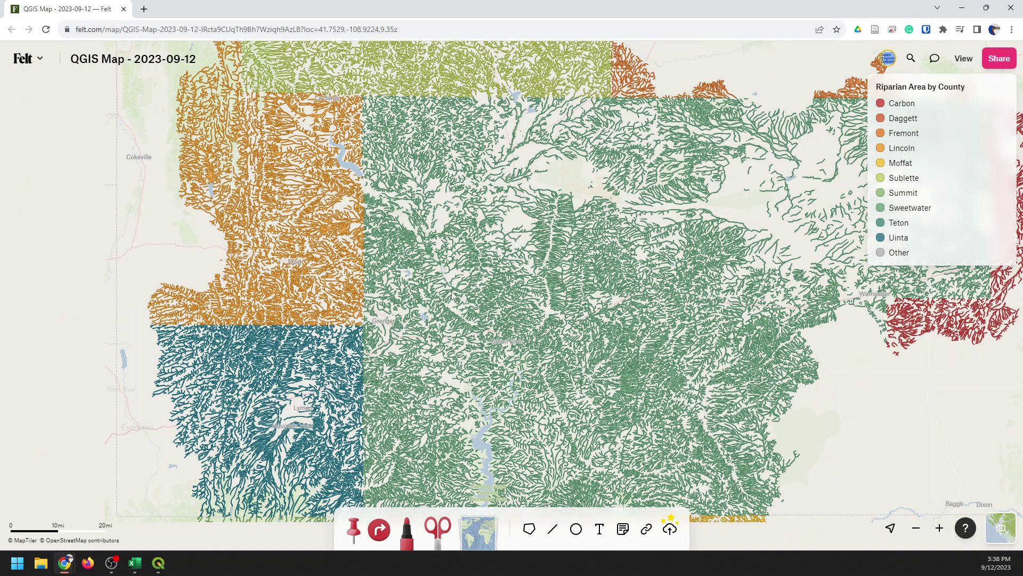
pyautogui.click(452, 291)
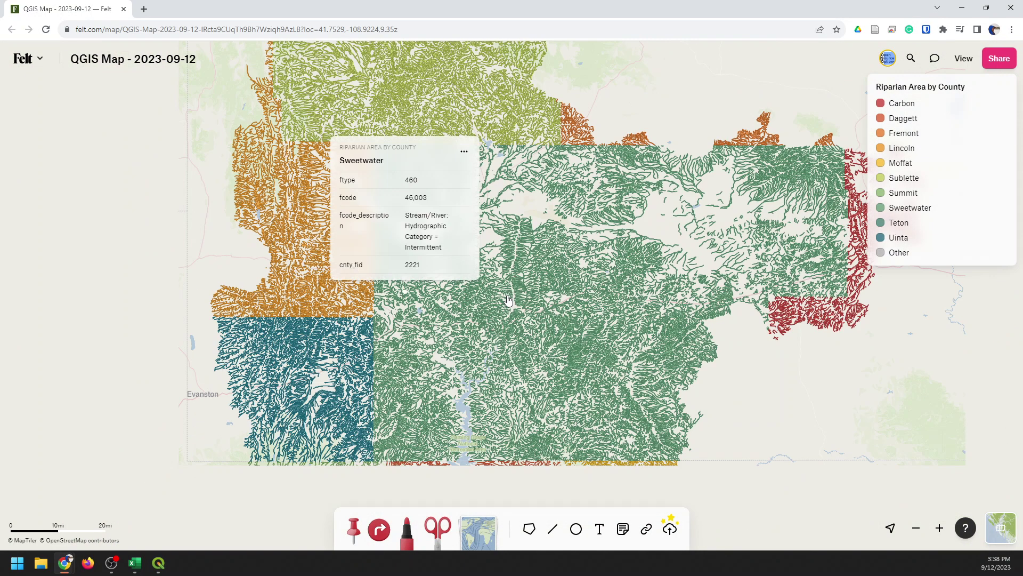
pyautogui.scroll(-1, 479, 303)
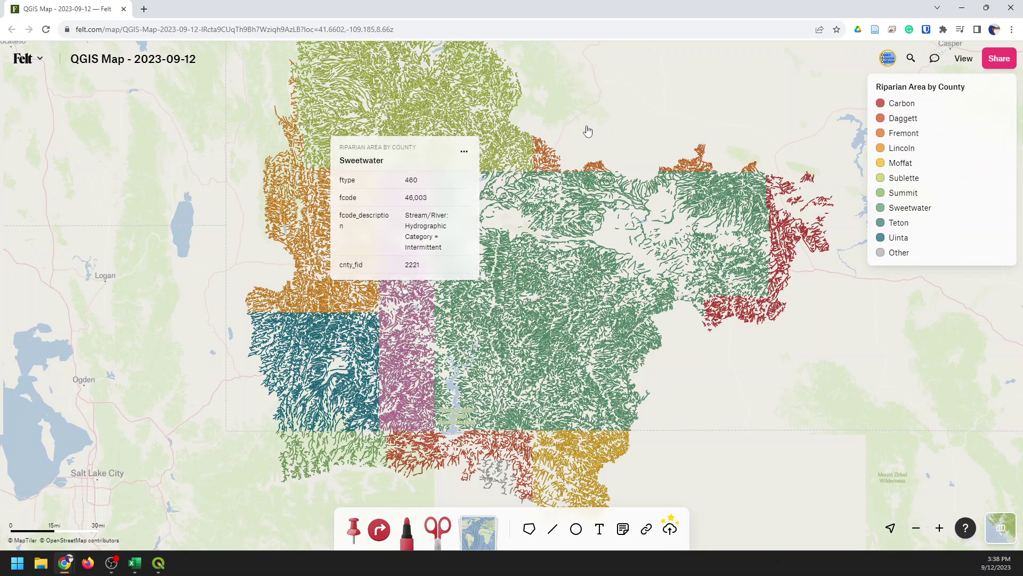
pyautogui.click(564, 127)
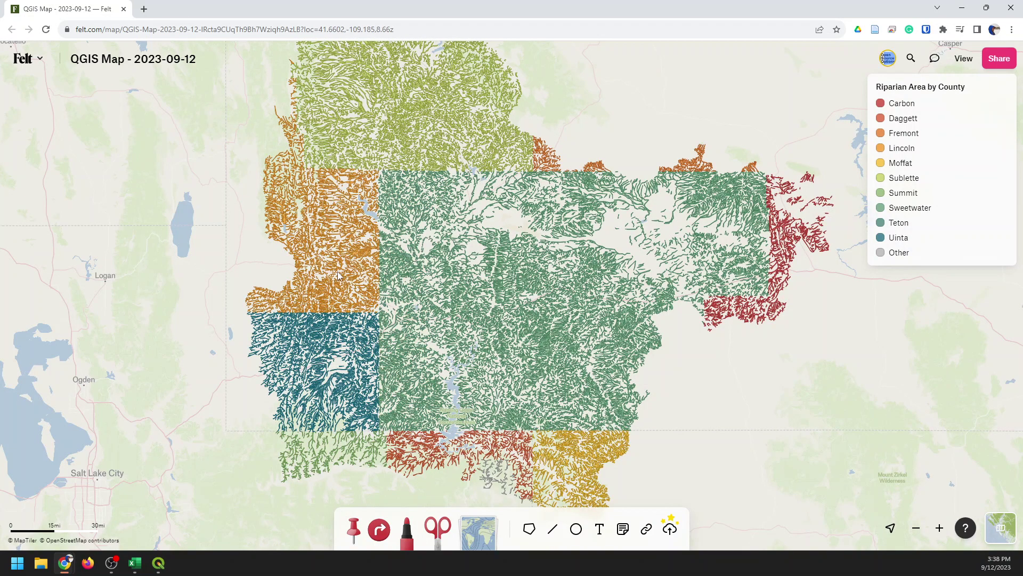
pyautogui.click(347, 302)
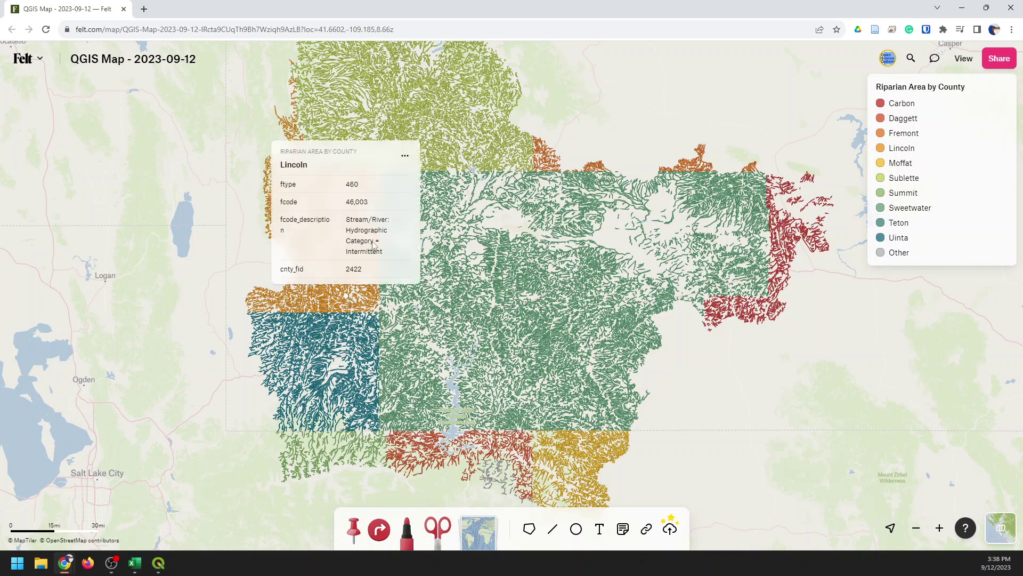
pyautogui.scroll(-2, 373, 241)
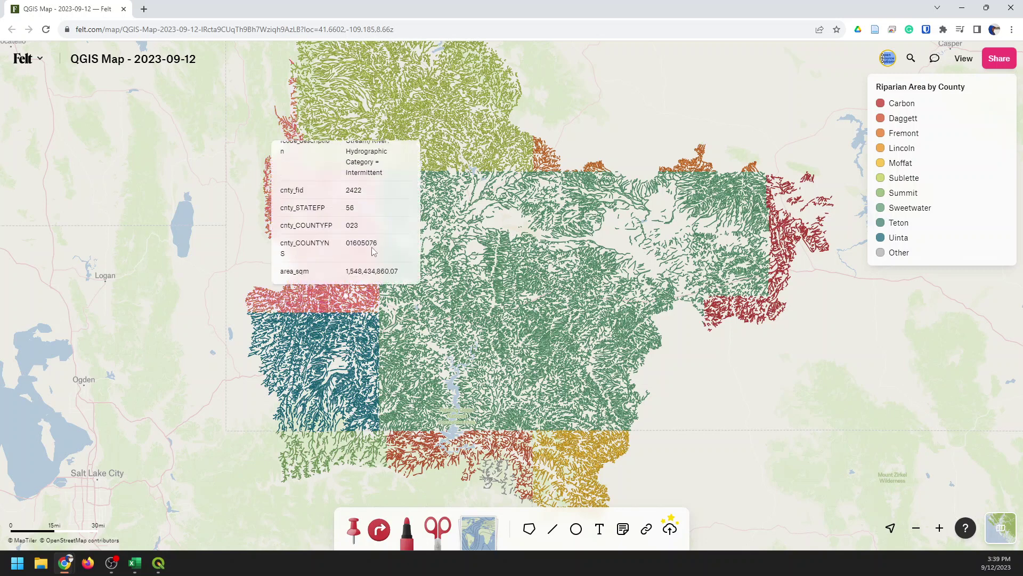
pyautogui.moveTo(347, 270); pyautogui.dragTo(391, 269)
pyautogui.click(406, 273)
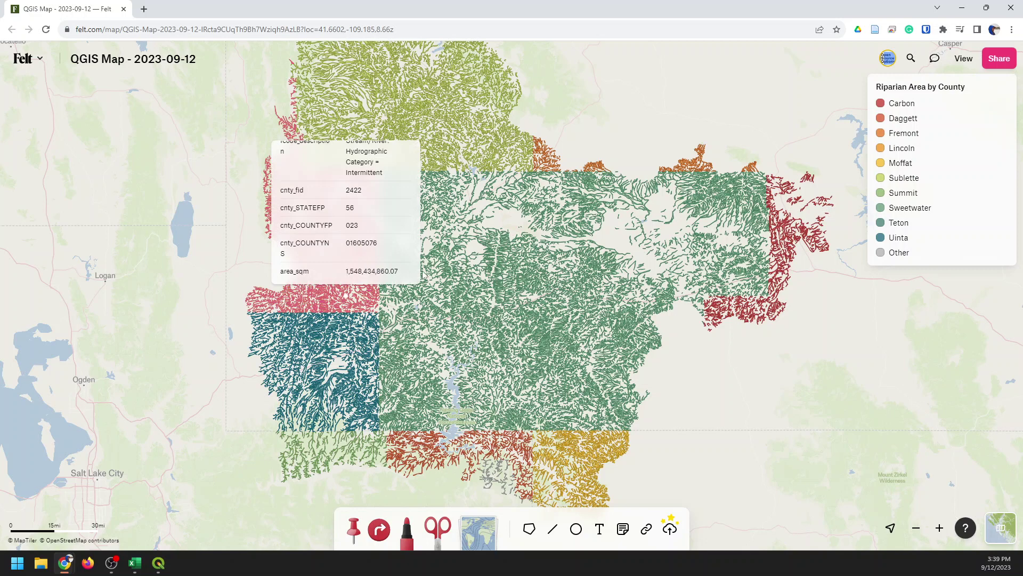
pyautogui.click(585, 135)
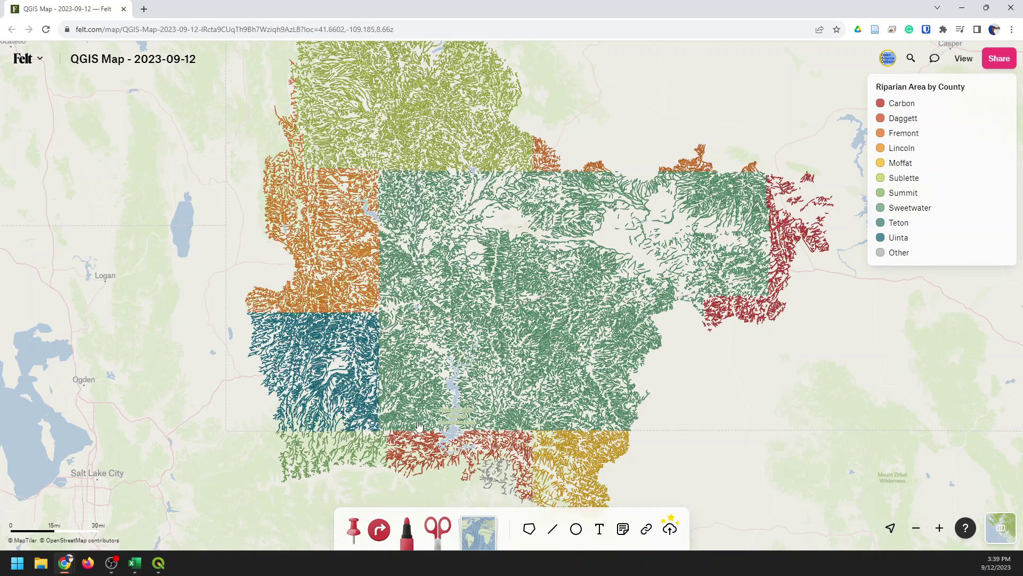
# Load county_intersect.gpkg from the Browser panel onto the QGIS map as county polygons
pyautogui.click(158, 562)
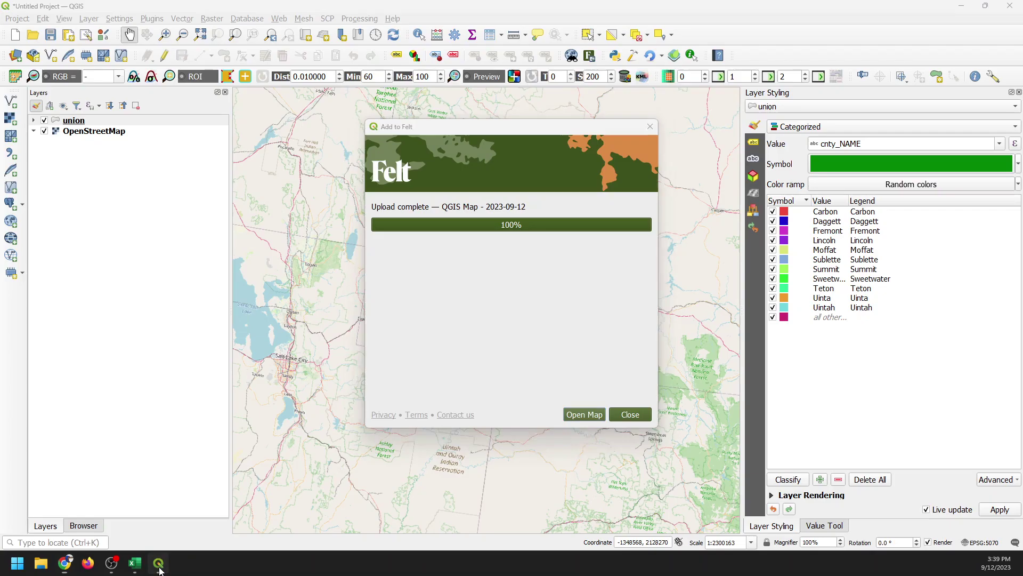
pyautogui.click(629, 414)
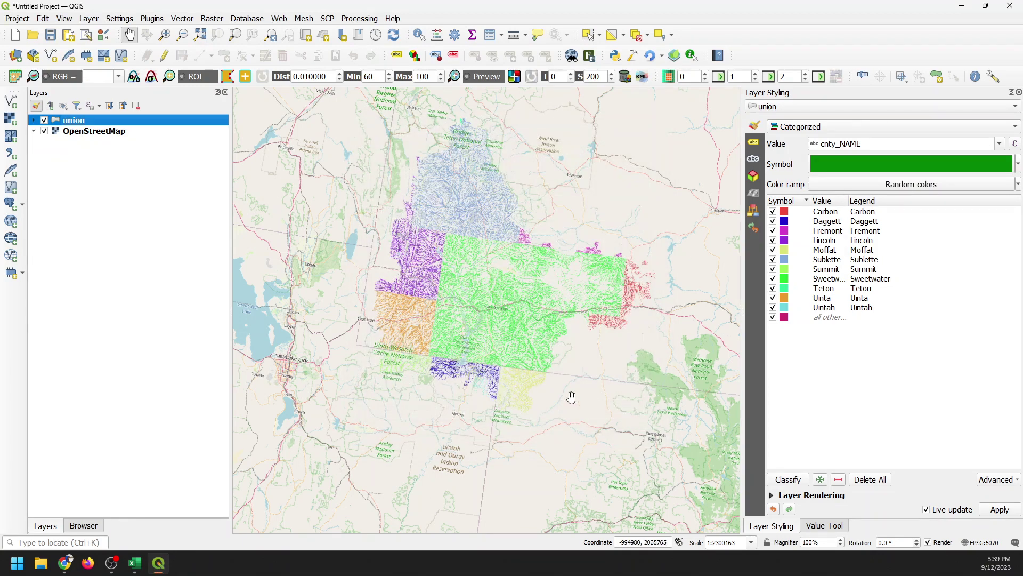
pyautogui.click(100, 527)
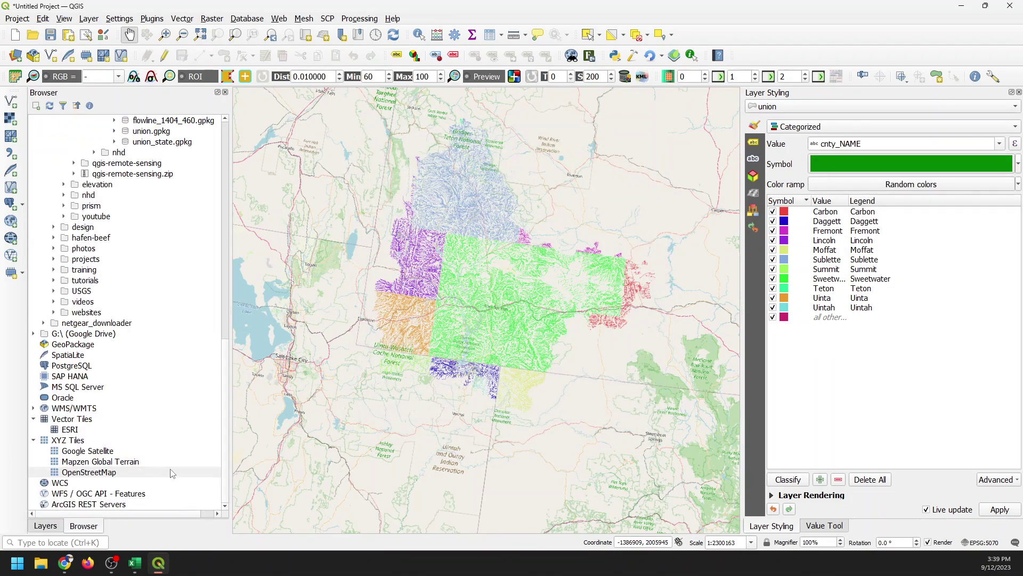
pyautogui.scroll(6, 181, 434)
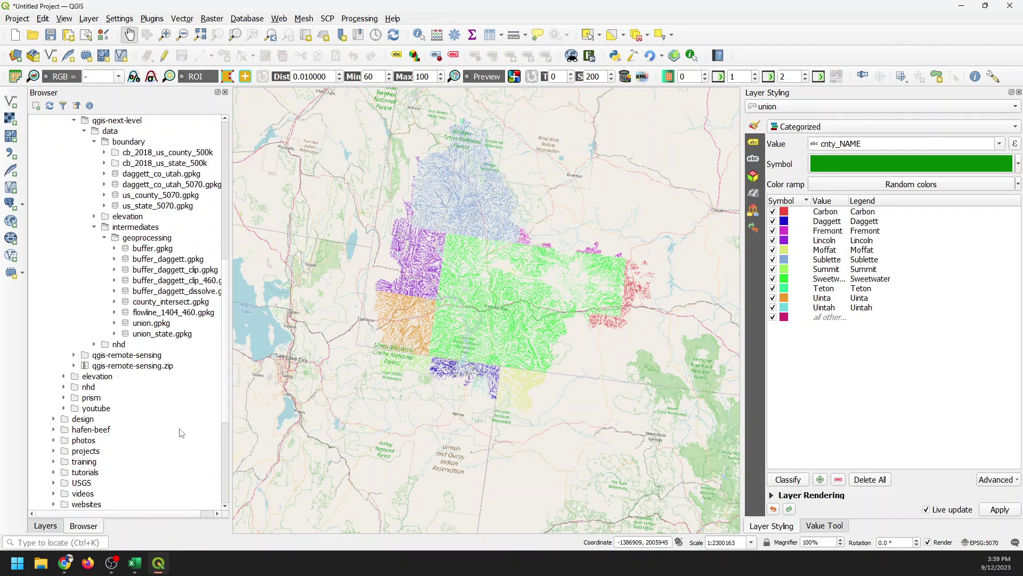
pyautogui.scroll(1, 181, 432)
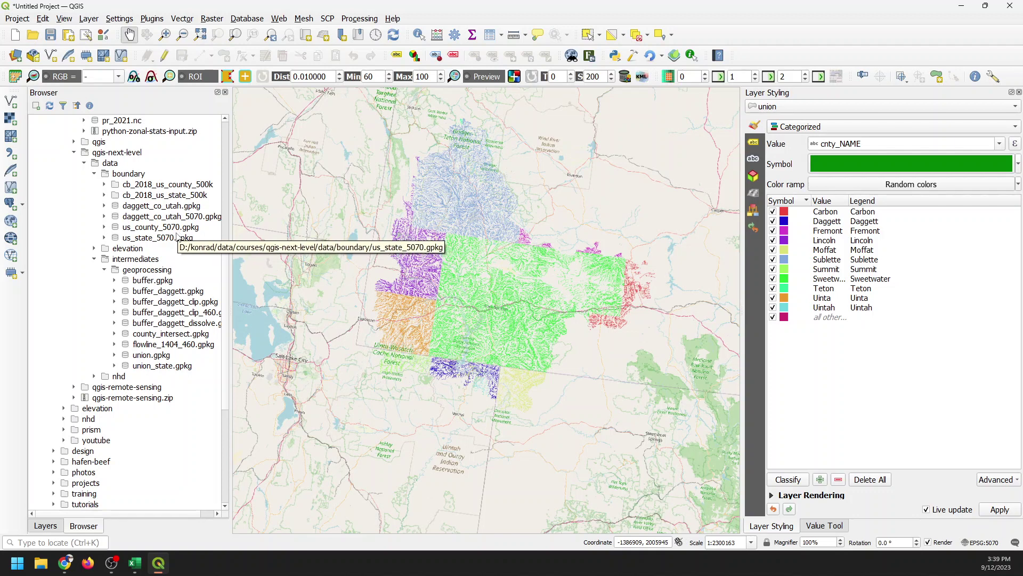
pyautogui.moveTo(171, 333); pyautogui.dragTo(418, 337)
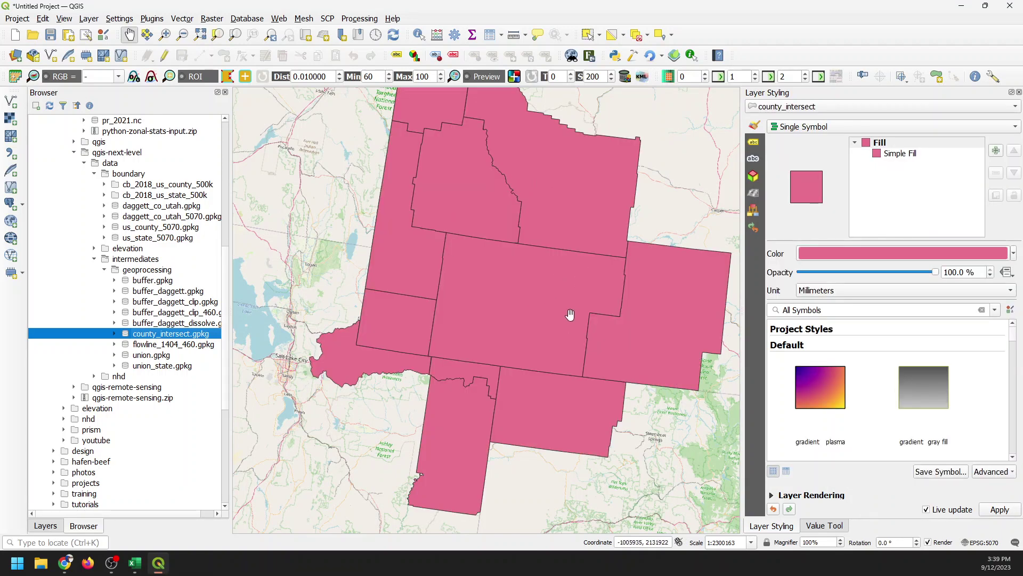
pyautogui.click(279, 19)
# Upload the layers to the existing Felt map 'QGIS Map - 2023-09-12'
pyautogui.moveTo(299, 59)
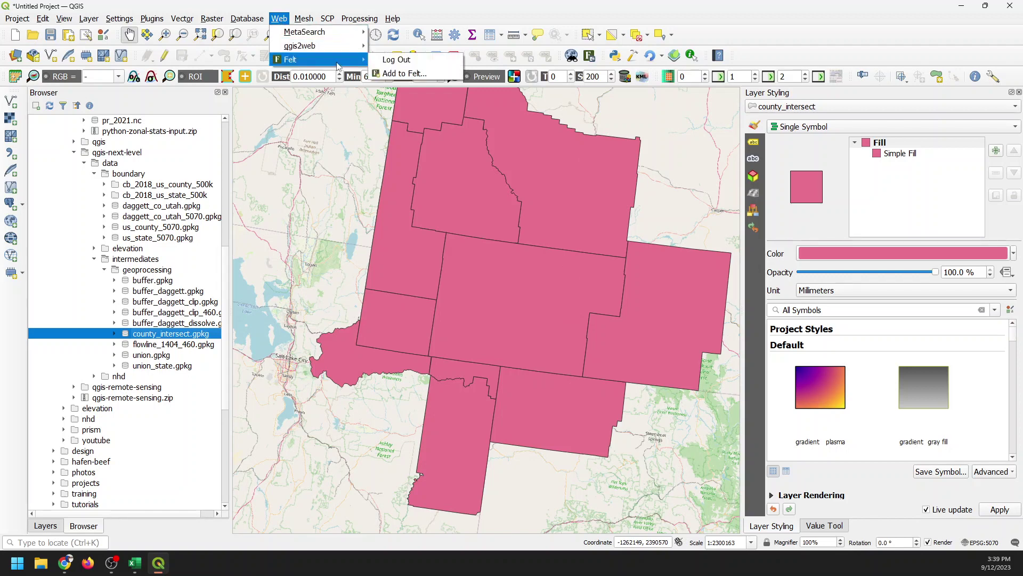
pyautogui.click(412, 74)
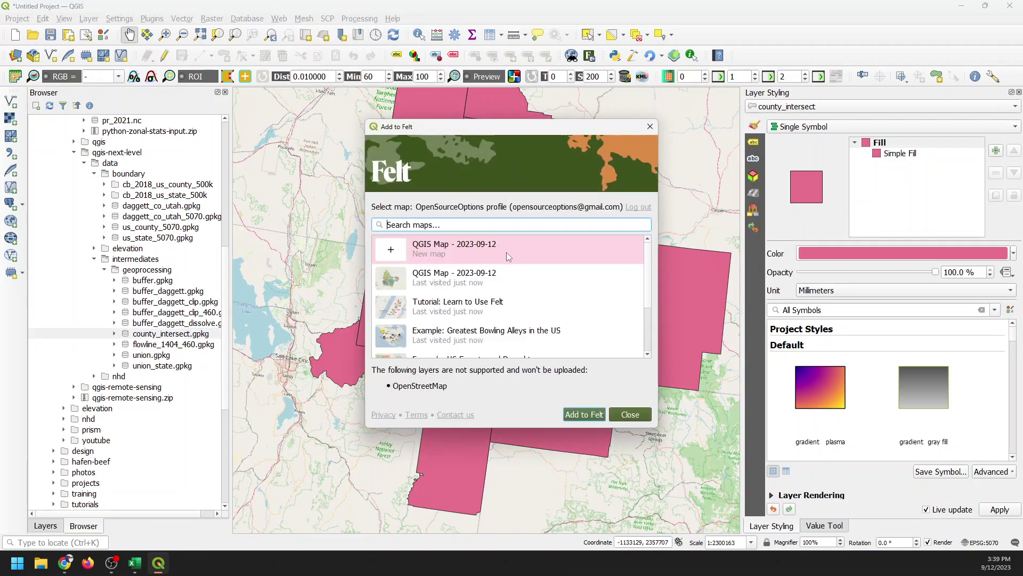
pyautogui.click(426, 281)
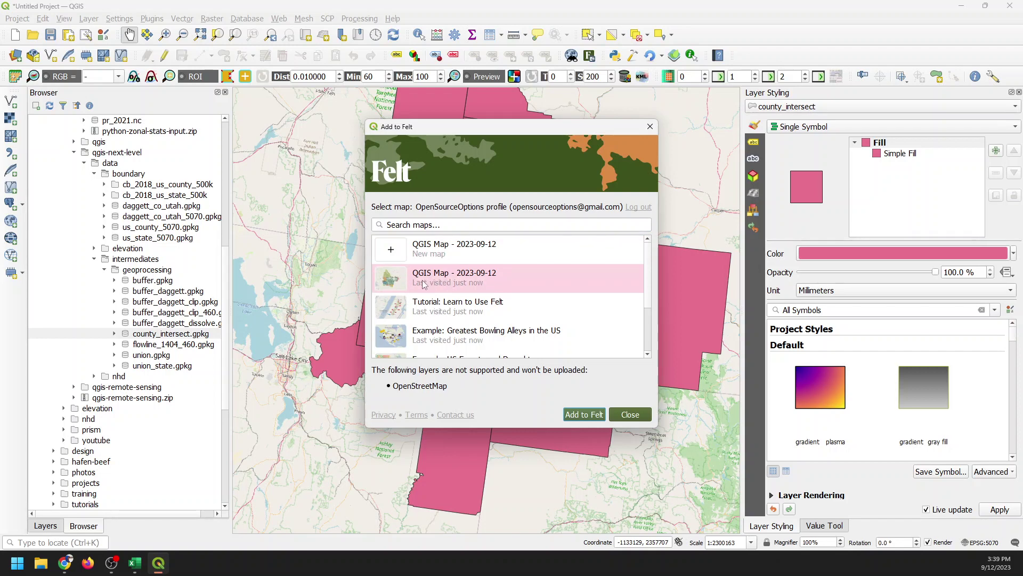
pyautogui.click(584, 415)
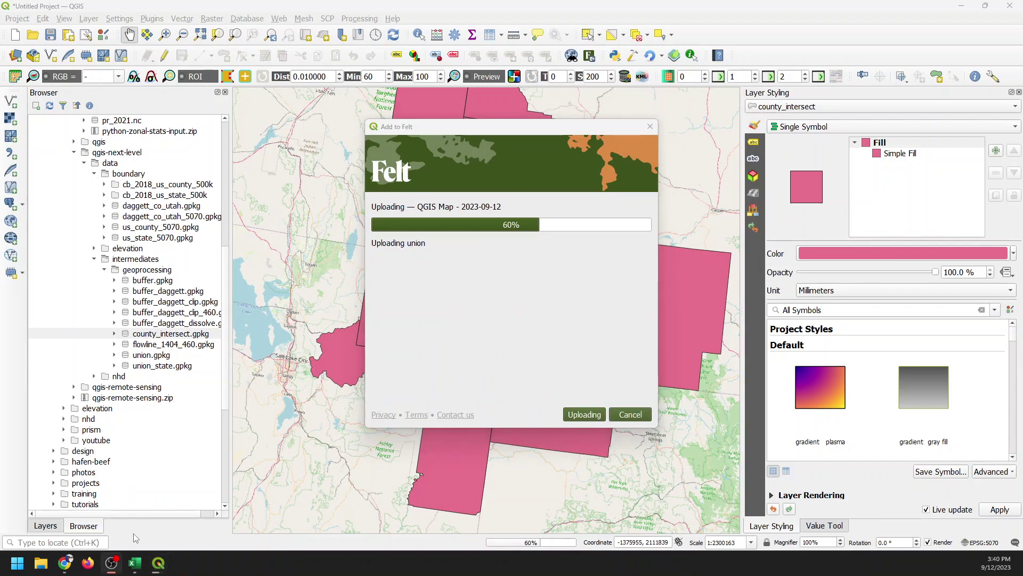
# Return to that Felt map in Chrome
pyautogui.moveTo(158, 562)
pyautogui.click(179, 513)
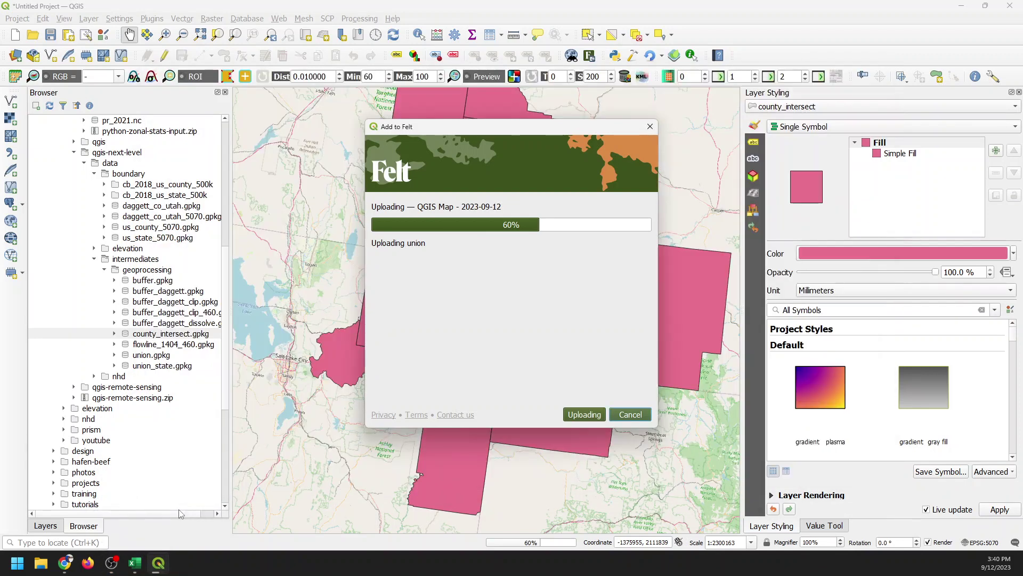
pyautogui.moveTo(65, 562)
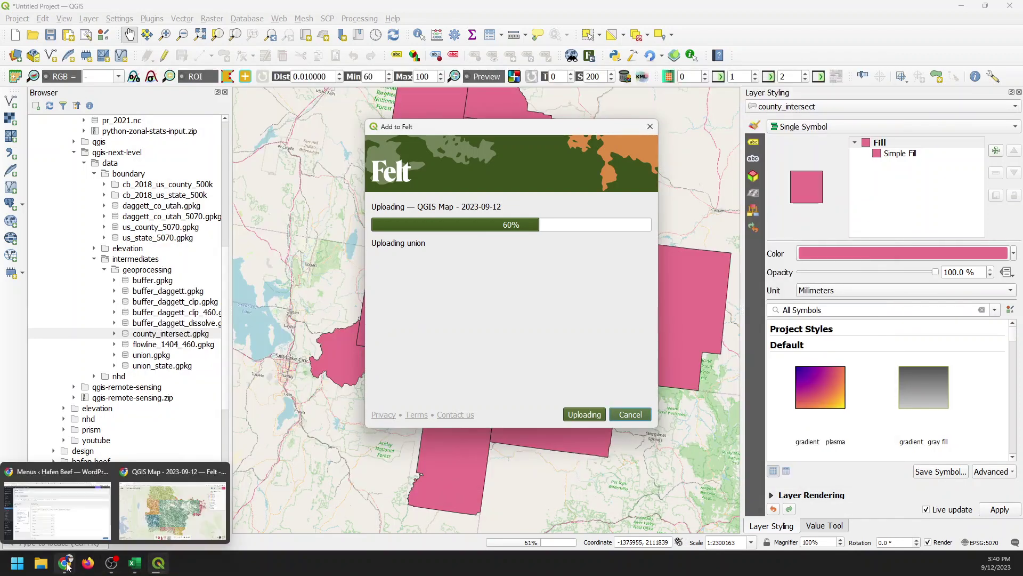
pyautogui.click(134, 516)
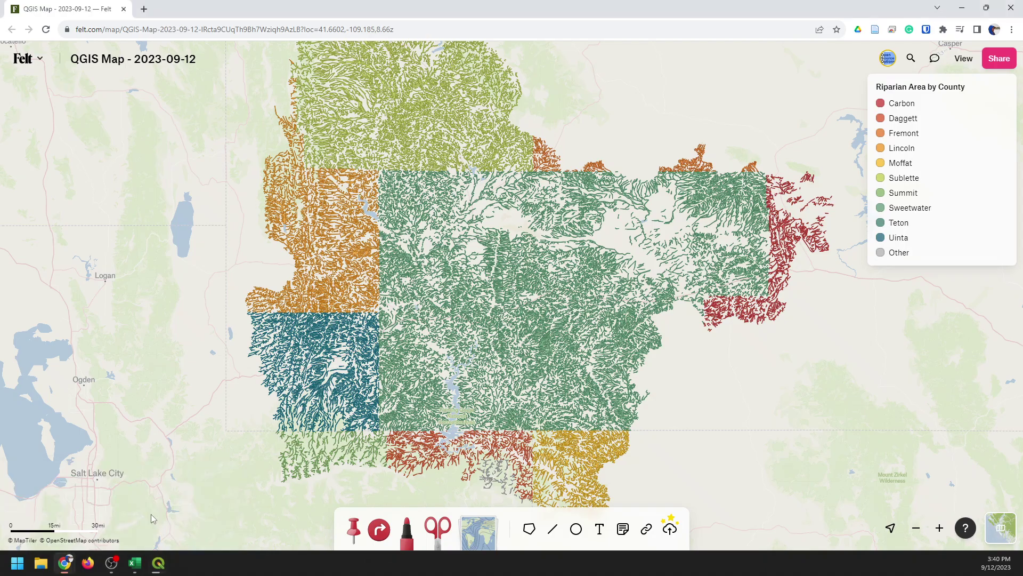
# Replace the default map title with 'CO River (1404) Riparian Areas by County'
pyautogui.click(170, 59)
pyautogui.moveTo(196, 57); pyautogui.dragTo(71, 57)
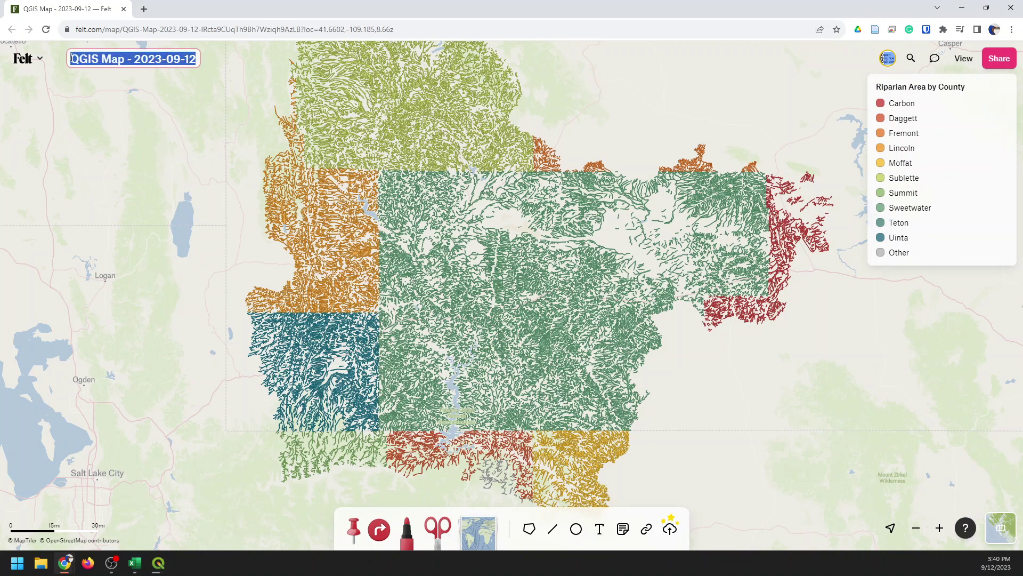
pyautogui.write('CO r')
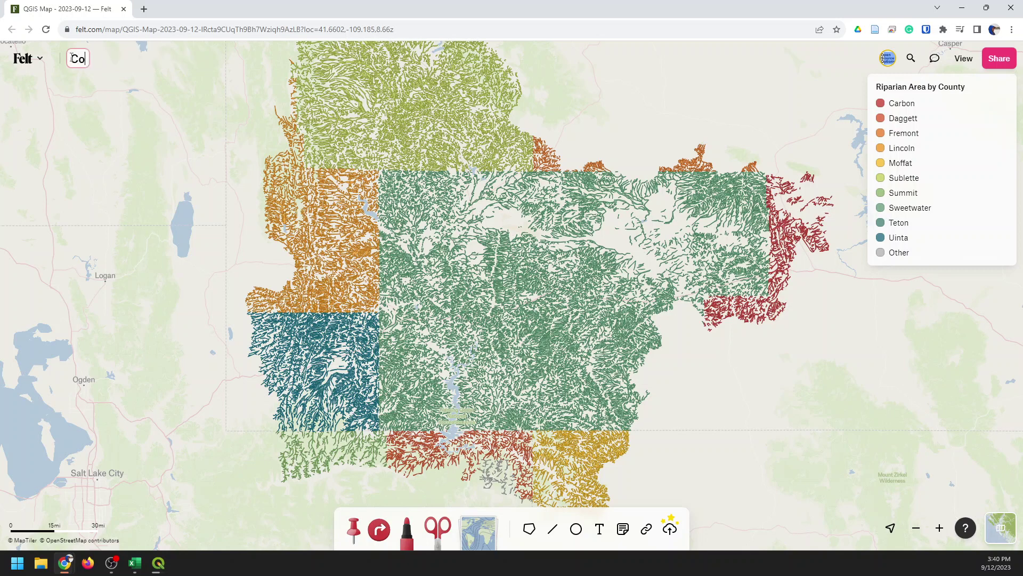
pyautogui.write('iver')
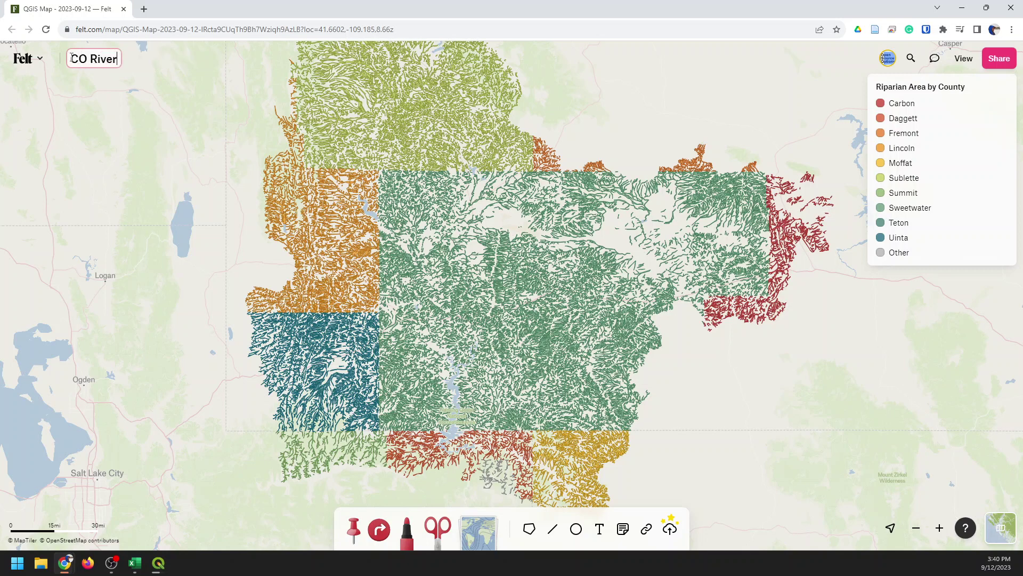
pyautogui.write(' Riparian Areas')
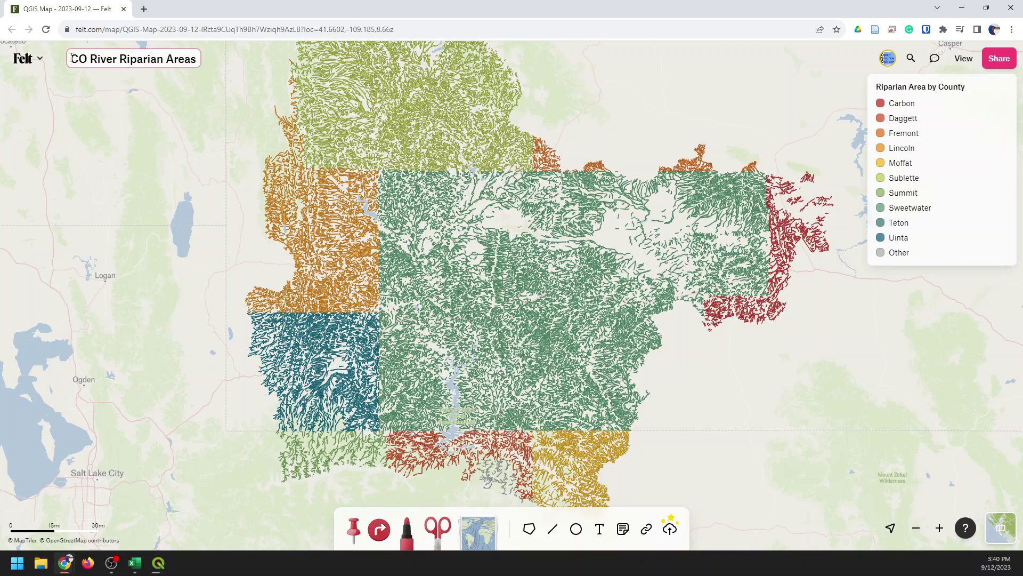
pyautogui.write(' by County')
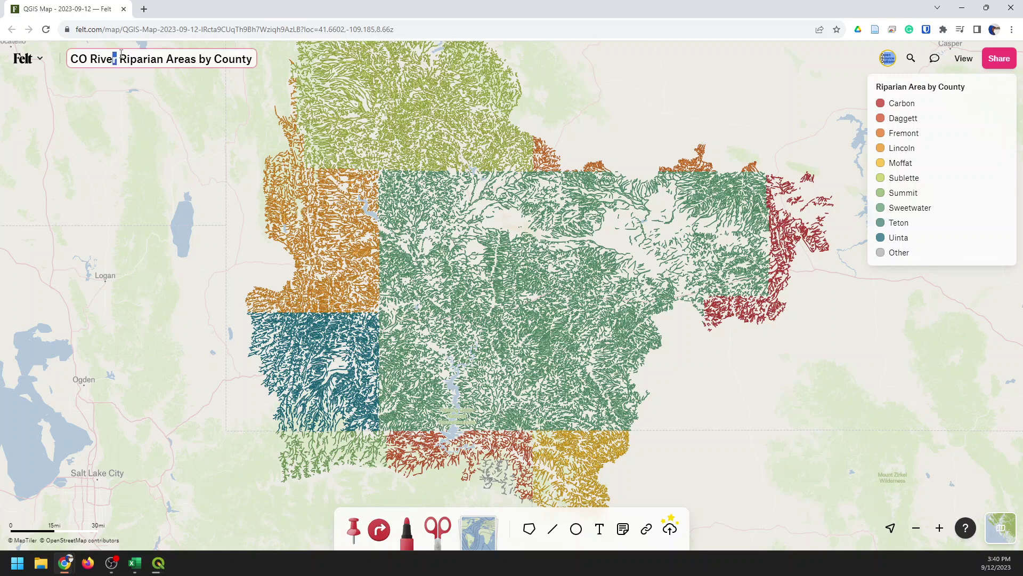
pyautogui.write(' (1404')
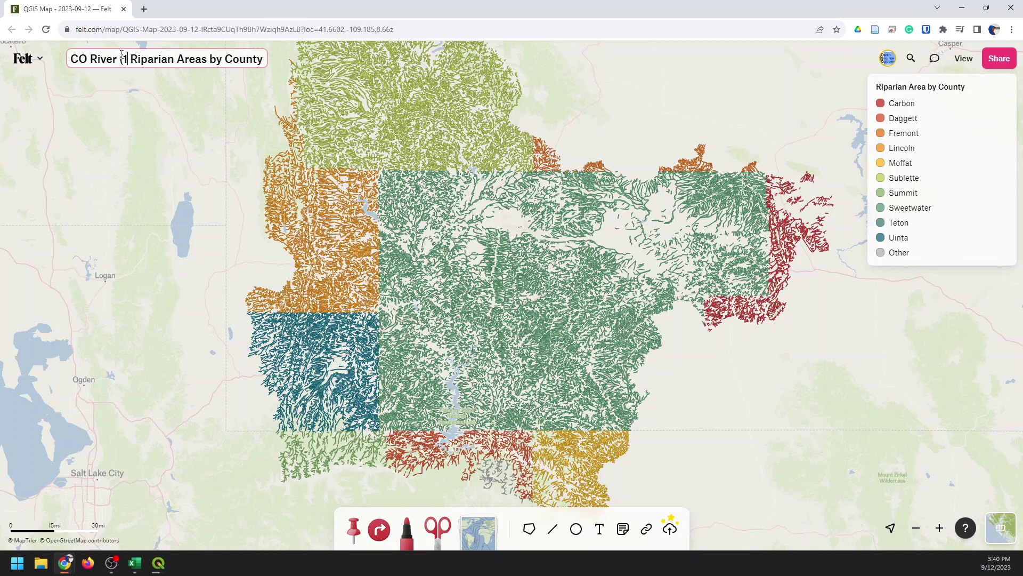
pyautogui.write(')')
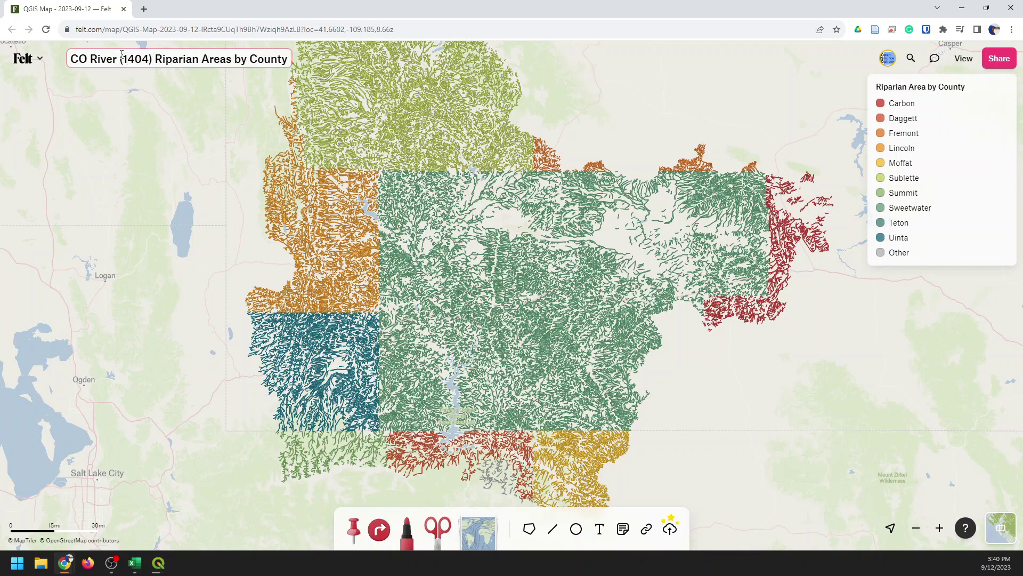
pyautogui.click(251, 84)
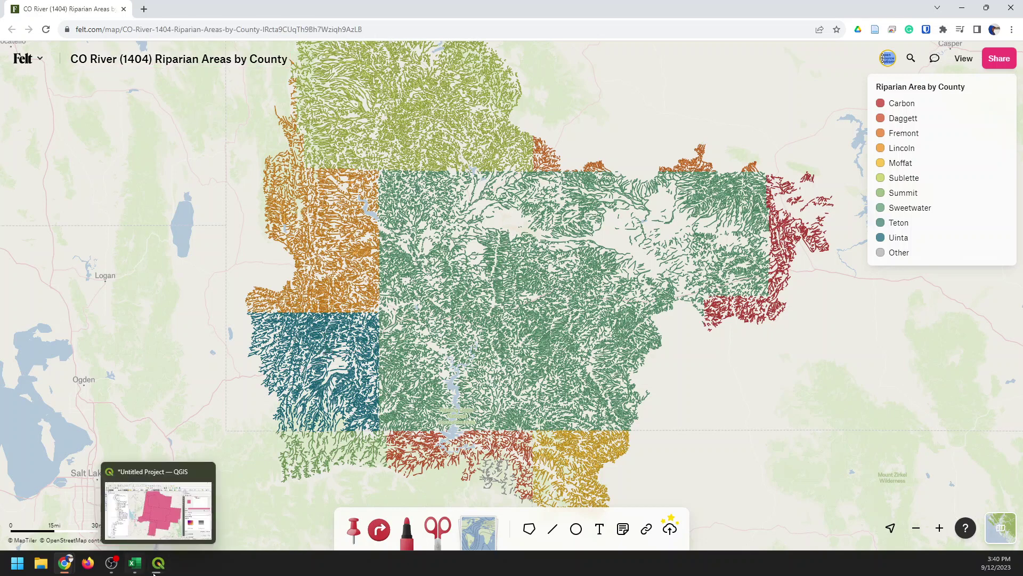
# Check that QGIS reports Upload complete, then go back to the Felt map
pyautogui.click(168, 526)
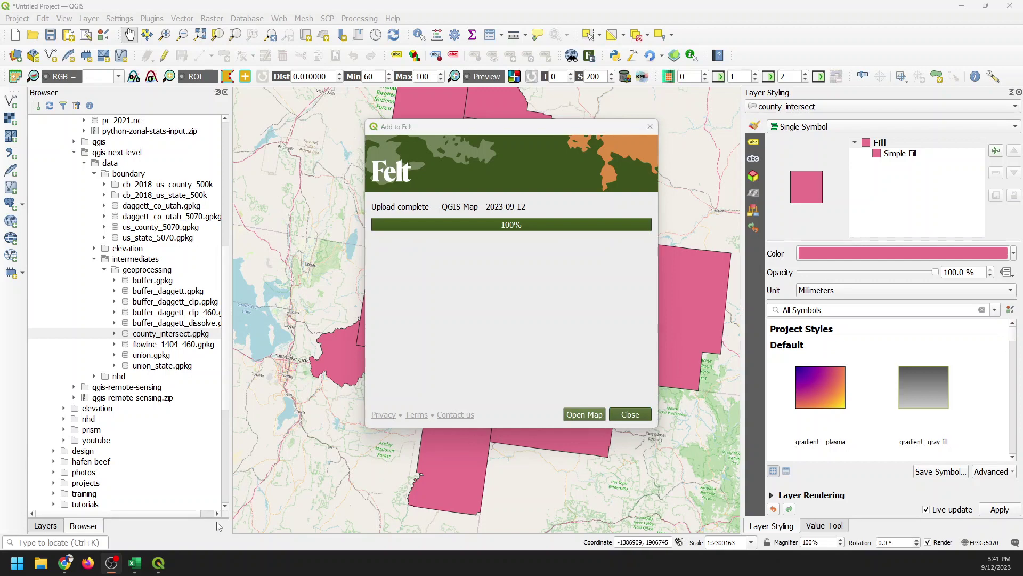
pyautogui.moveTo(65, 562)
pyautogui.click(179, 533)
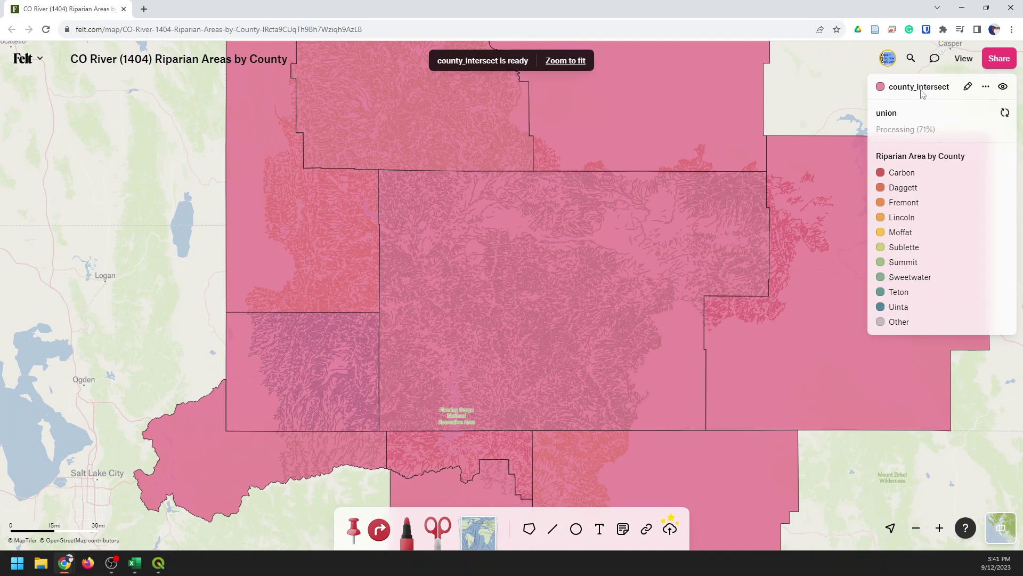
# Set county_intersect's fill opacity to 0% so the counties show as outlines
pyautogui.moveTo(941, 112)
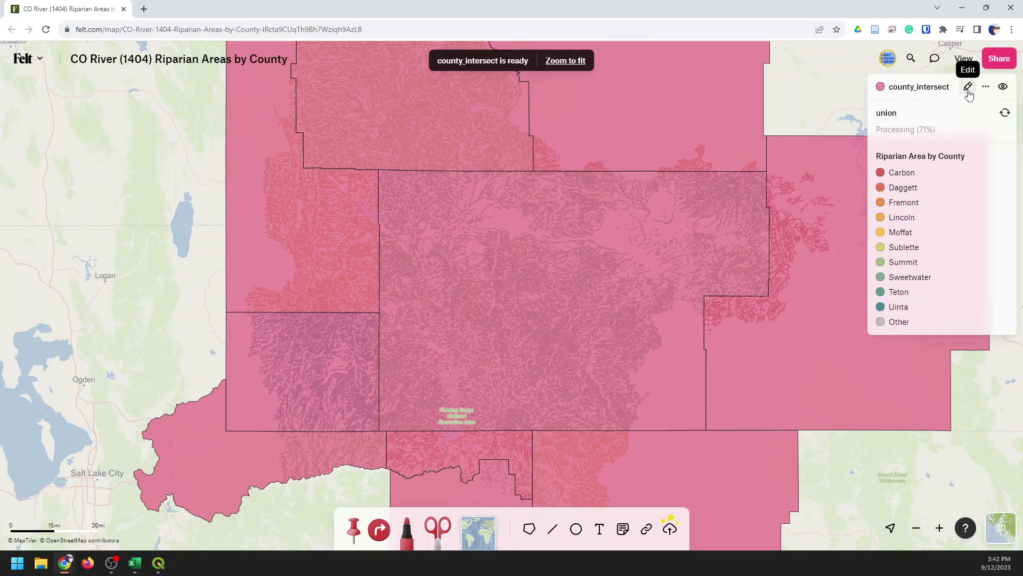
pyautogui.click(968, 88)
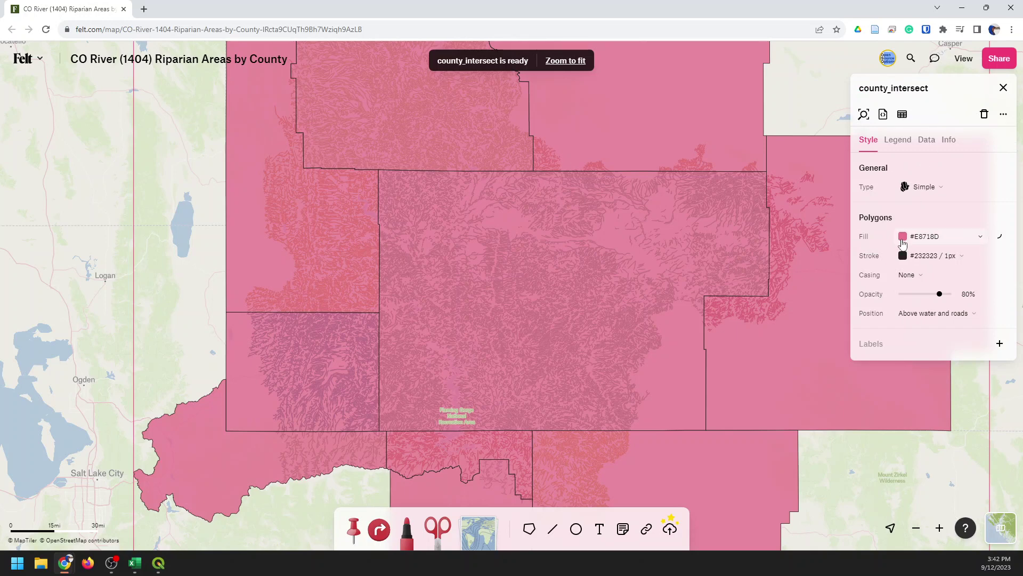
pyautogui.click(980, 242)
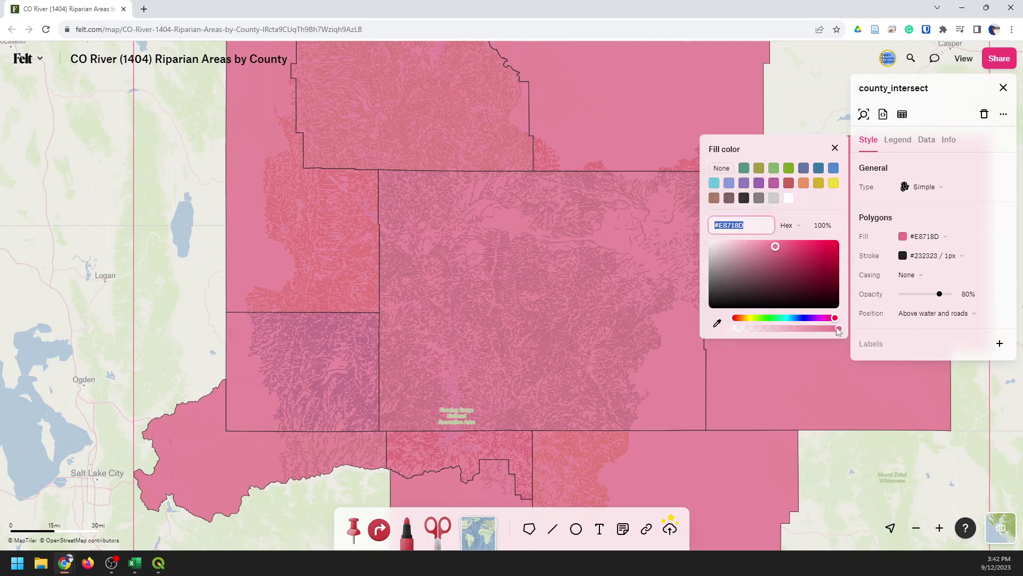
pyautogui.moveTo(830, 334); pyautogui.dragTo(765, 332)
pyautogui.click(733, 329)
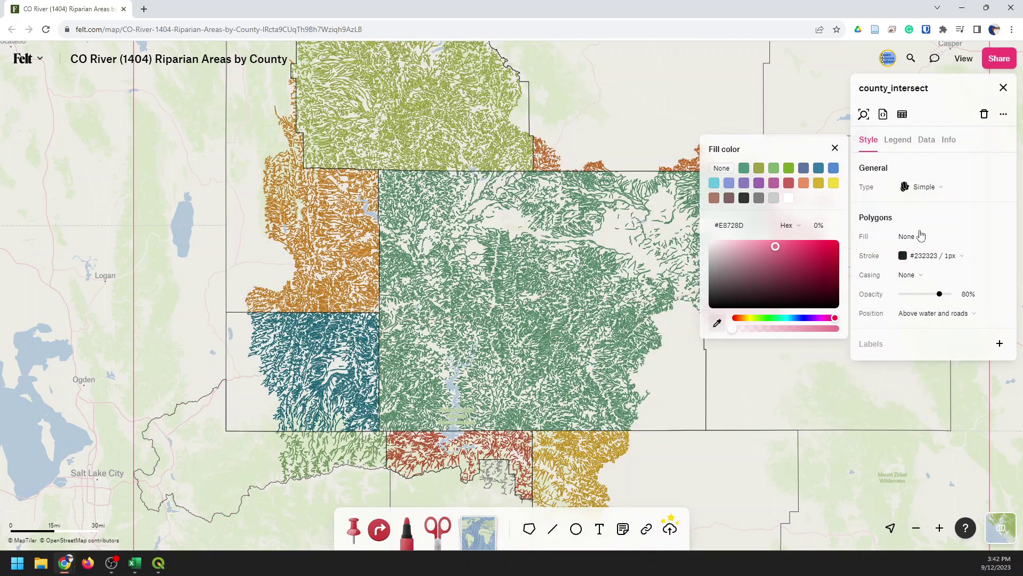
pyautogui.click(1003, 87)
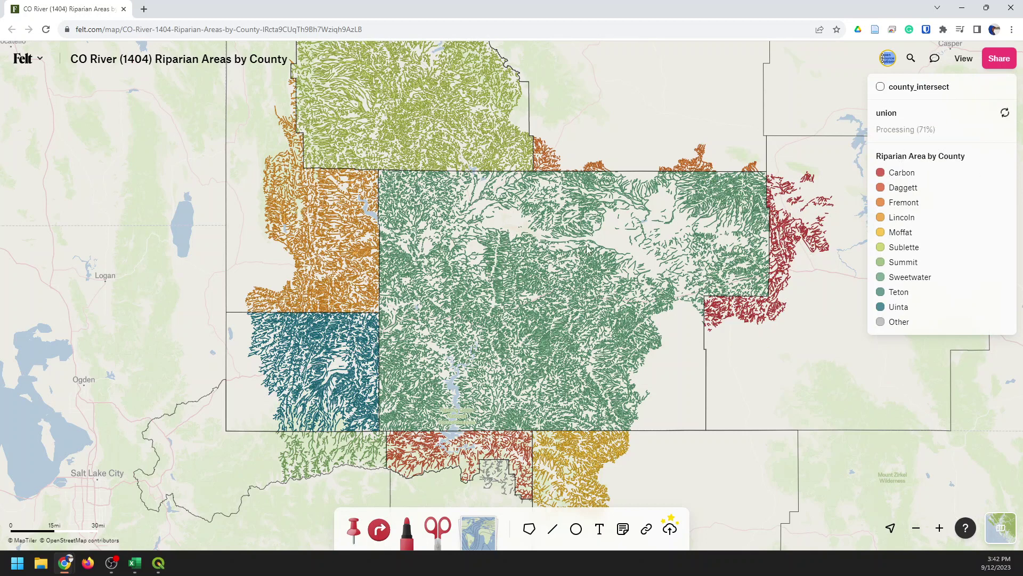
# Delete the still-processing union layer from the map
pyautogui.scroll(-3, 587, 249)
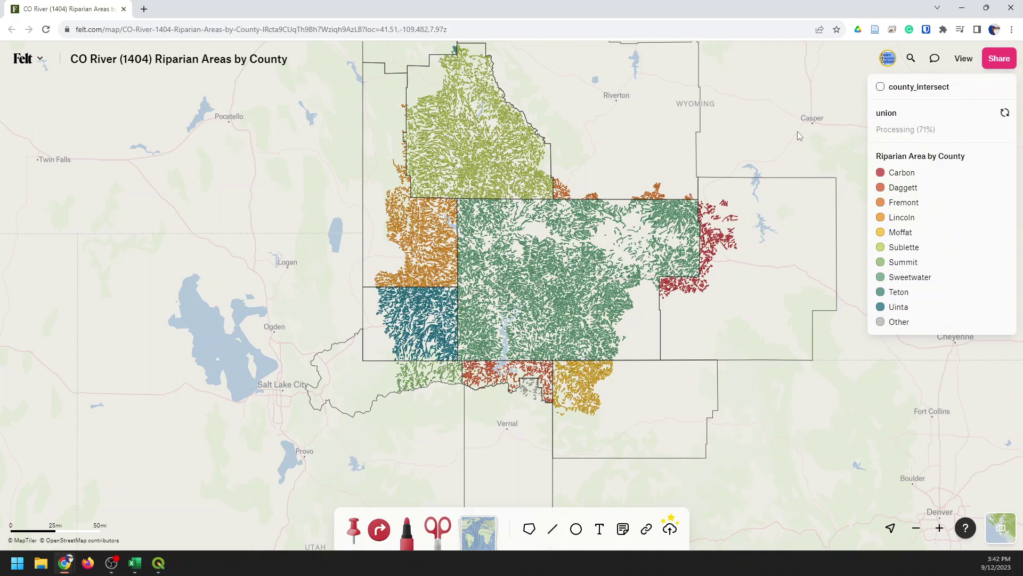
pyautogui.moveTo(963, 119)
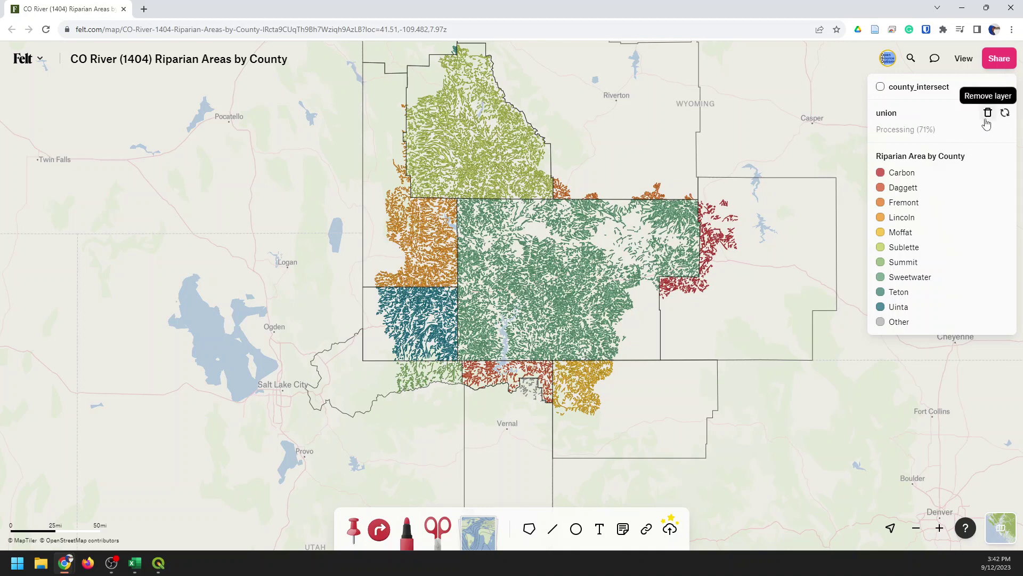
pyautogui.click(987, 112)
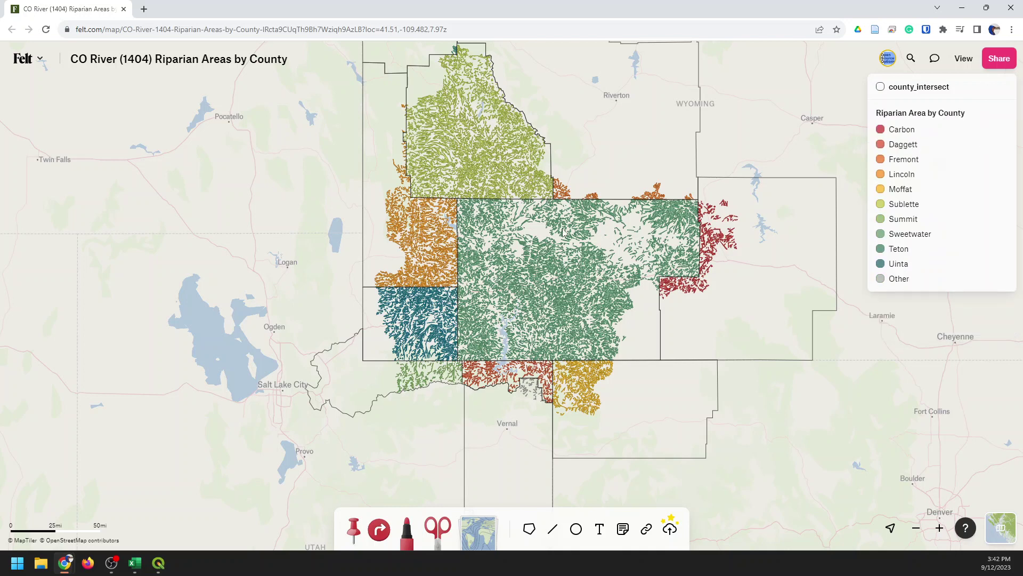
# Move county_intersect below the Riparian Area by County layer in the legend
pyautogui.moveTo(586, 271); pyautogui.dragTo(588, 305)
pyautogui.scroll(-3, 588, 305)
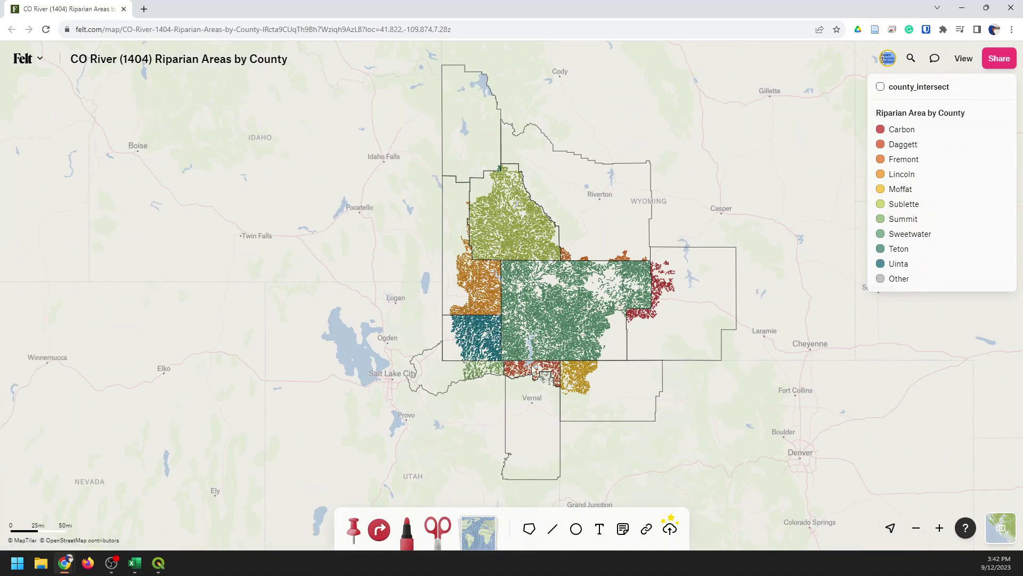
pyautogui.scroll(3, 548, 340)
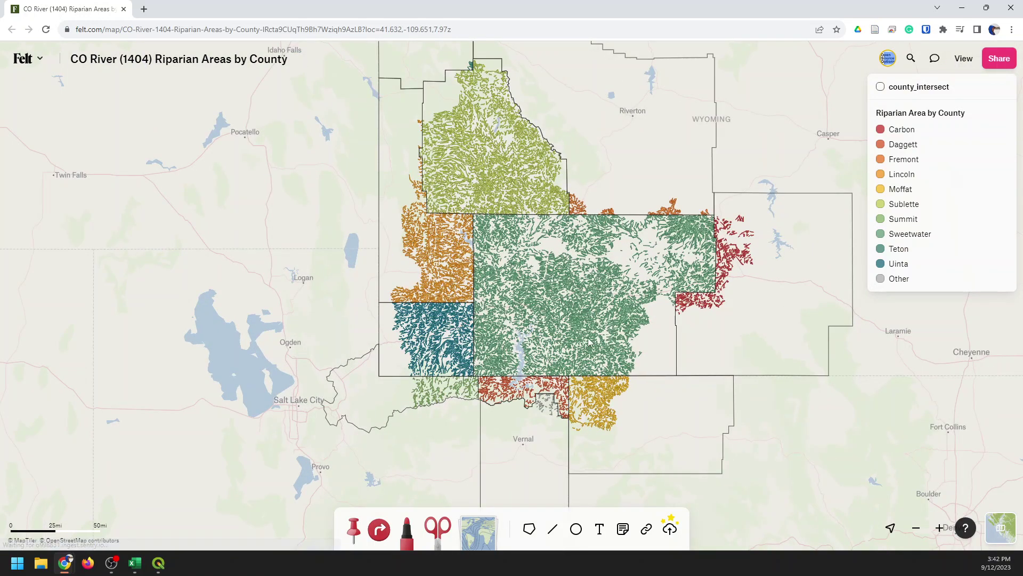
pyautogui.moveTo(925, 94)
pyautogui.moveTo(925, 93); pyautogui.dragTo(912, 216)
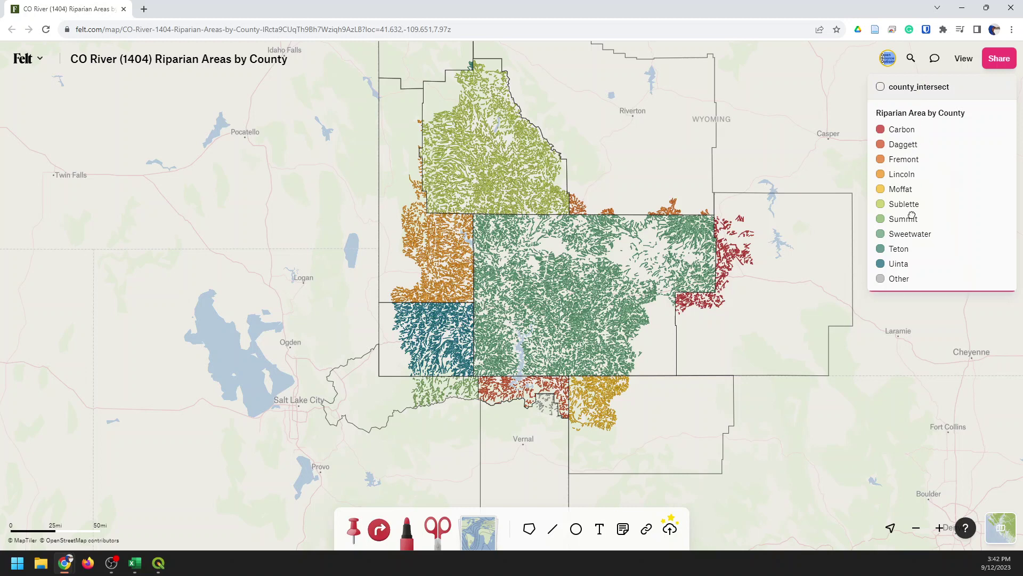
pyautogui.moveTo(904, 284); pyautogui.dragTo(902, 280)
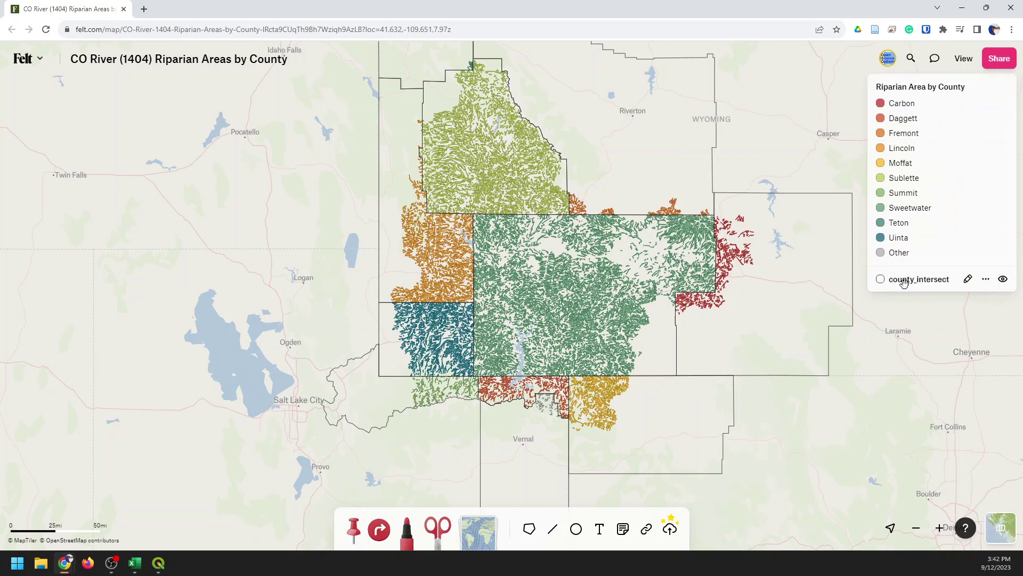
# Give county_intersect a translucent grey #979797 fill at about 23% opacity
pyautogui.click(969, 280)
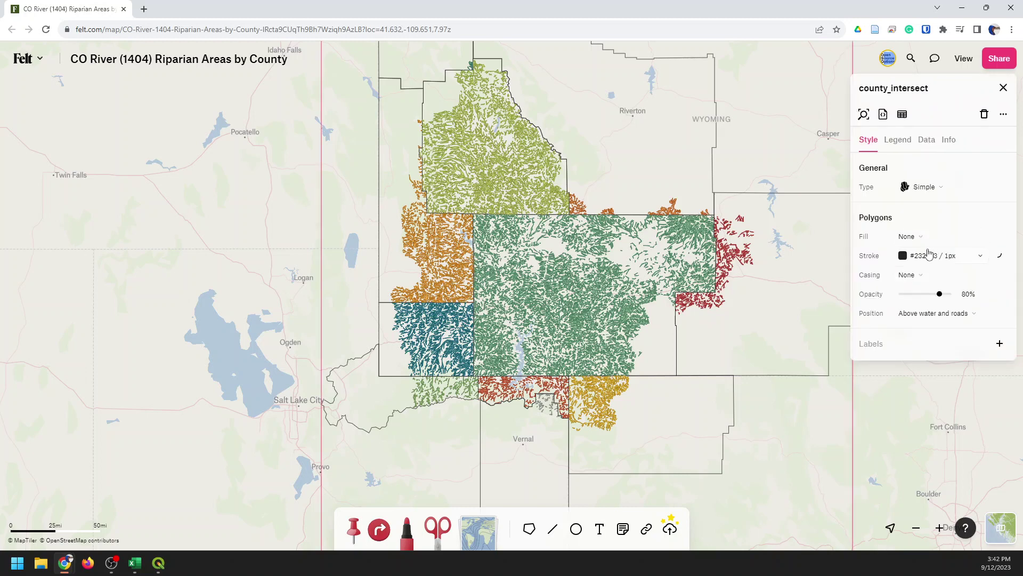
pyautogui.click(977, 238)
pyautogui.click(734, 330)
pyautogui.moveTo(754, 330); pyautogui.dragTo(756, 331)
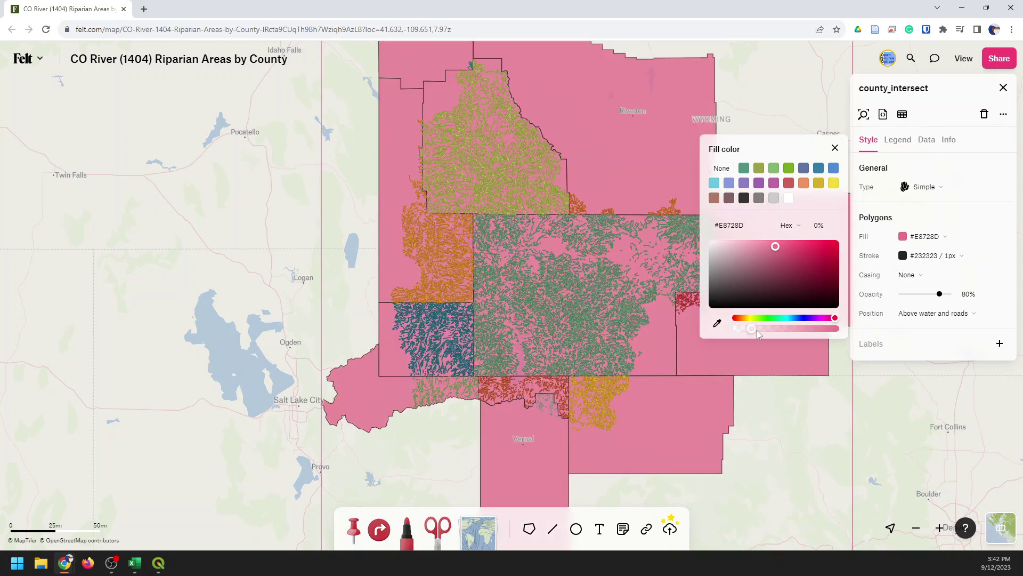
pyautogui.click(773, 248)
pyautogui.click(709, 264)
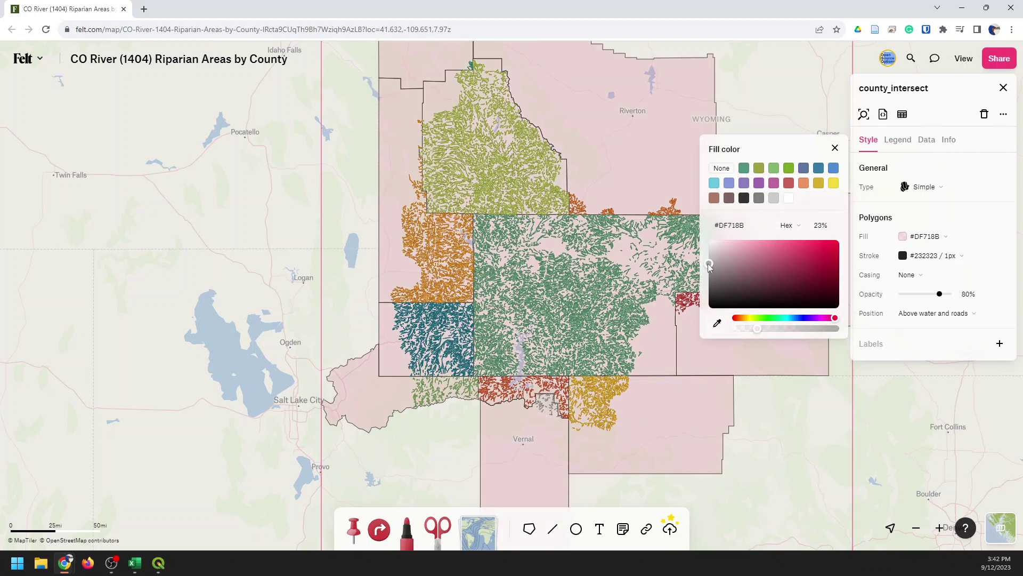
pyautogui.moveTo(709, 265); pyautogui.dragTo(708, 272)
pyautogui.click(707, 274)
pyautogui.click(708, 276)
pyautogui.moveTo(708, 276); pyautogui.dragTo(708, 268)
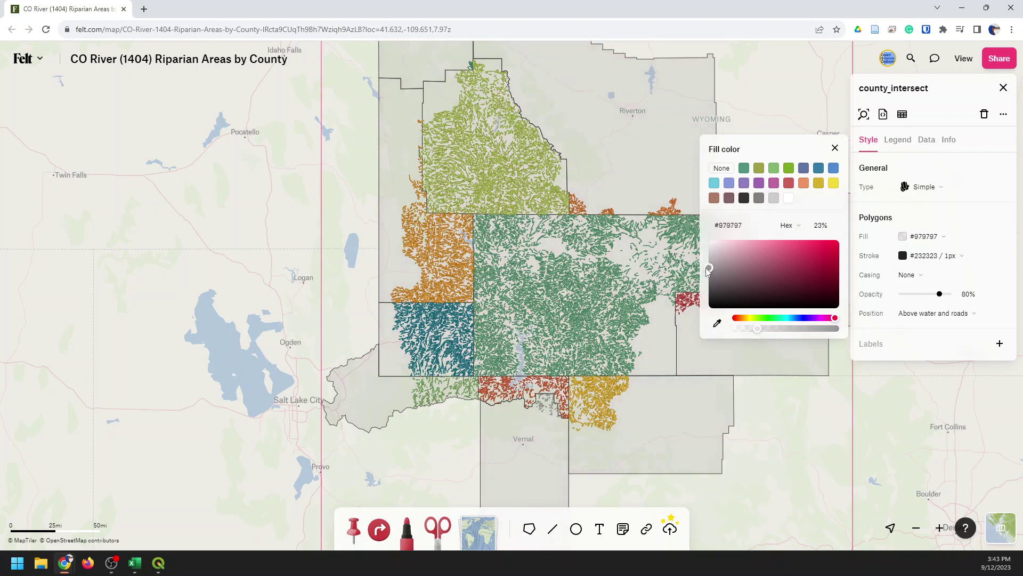
pyautogui.click(1003, 88)
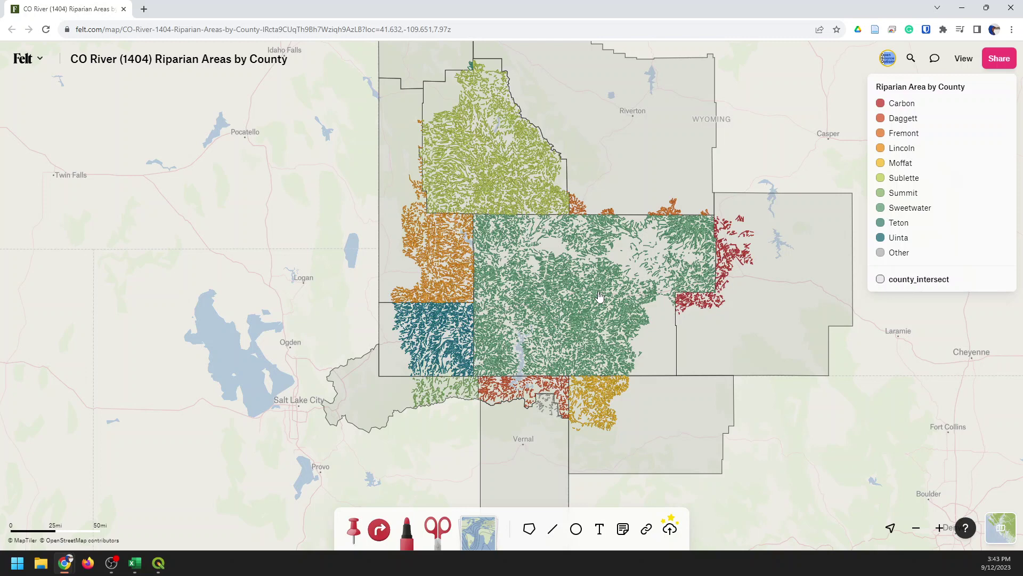
pyautogui.click(1000, 61)
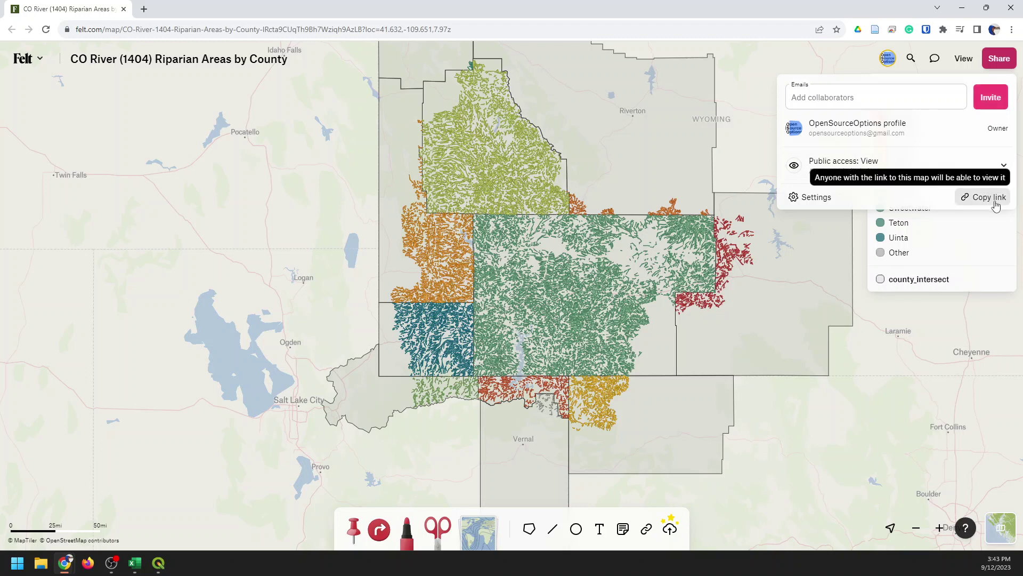
# Copy the public view link, then zoom out and pan to centre the counties
pyautogui.click(332, 270)
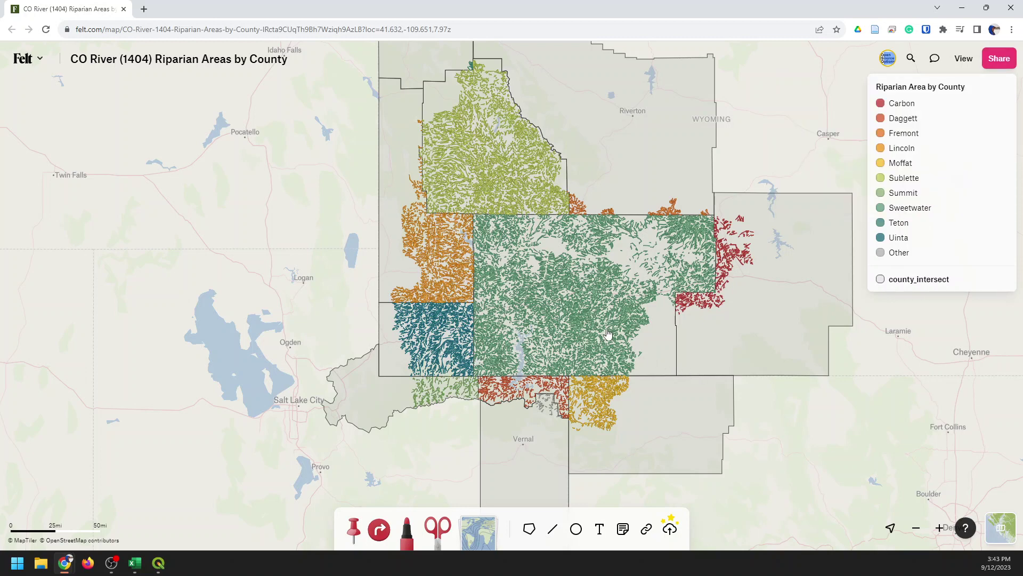
pyautogui.scroll(-3, 608, 333)
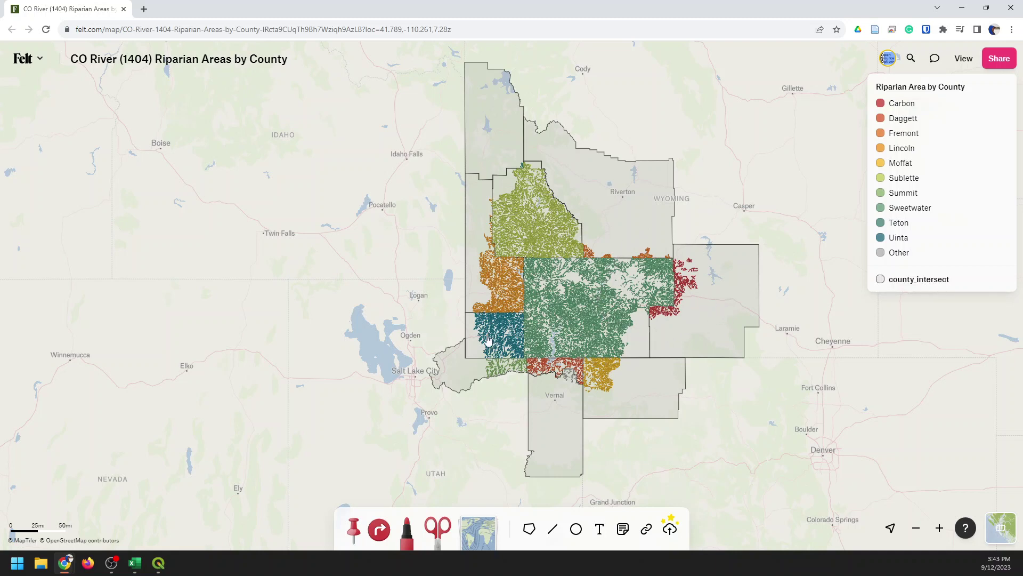
pyautogui.moveTo(604, 314); pyautogui.dragTo(530, 319)
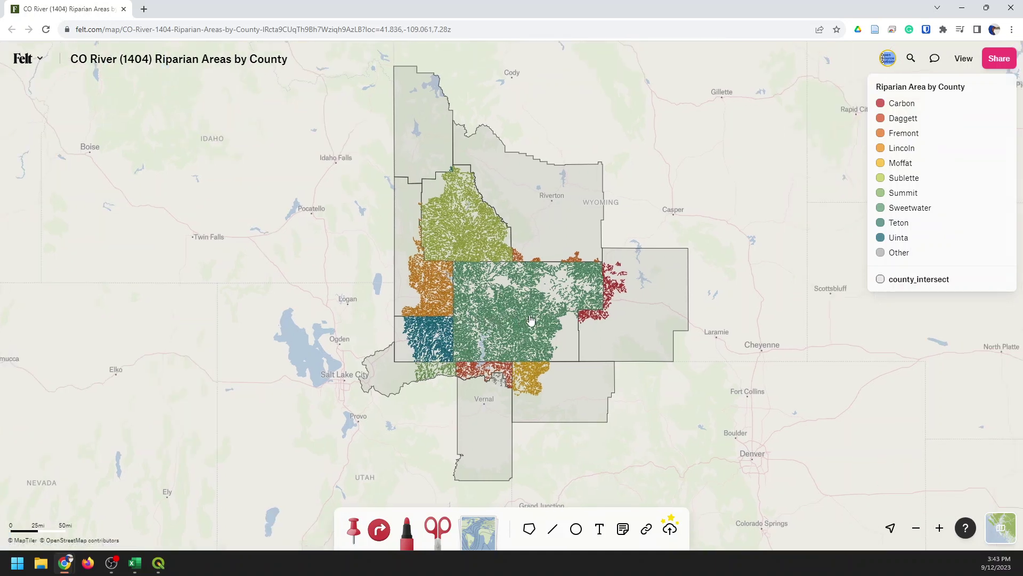